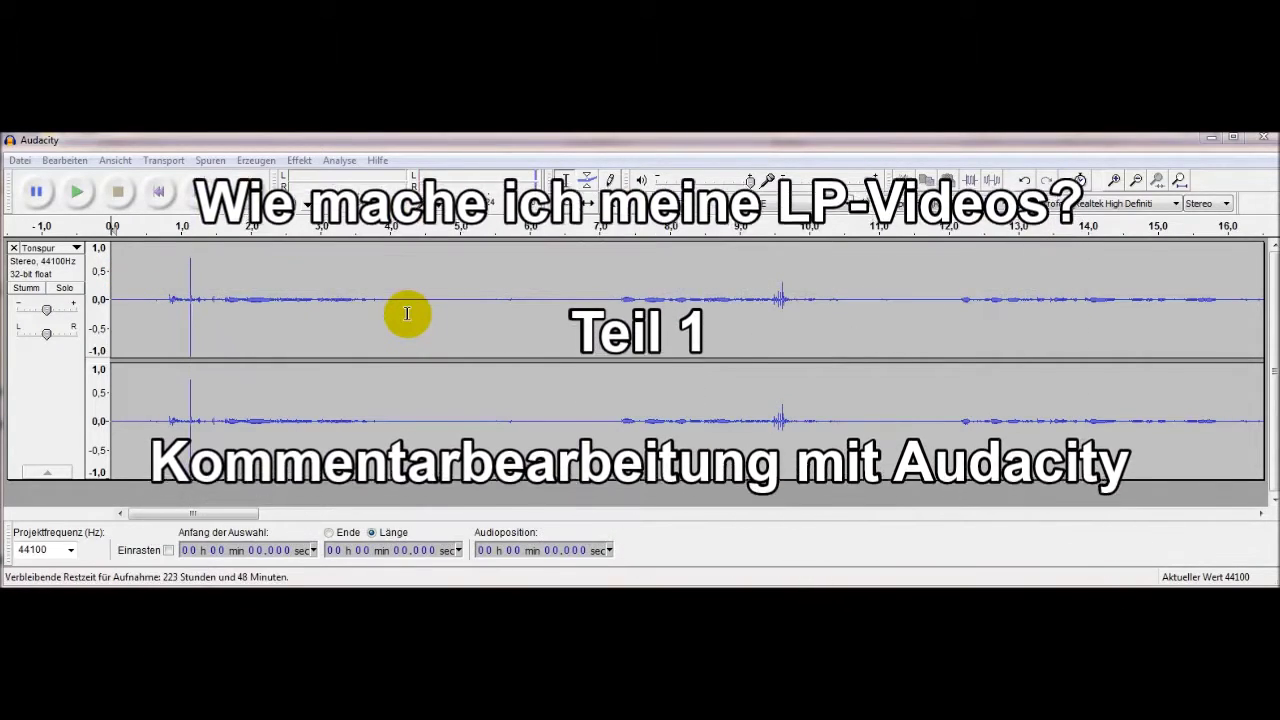
- Save the commentary as the project 'test 20160312', accepting the project-file-only warning
{"action": "left_click", "coordinate": [21, 162]}
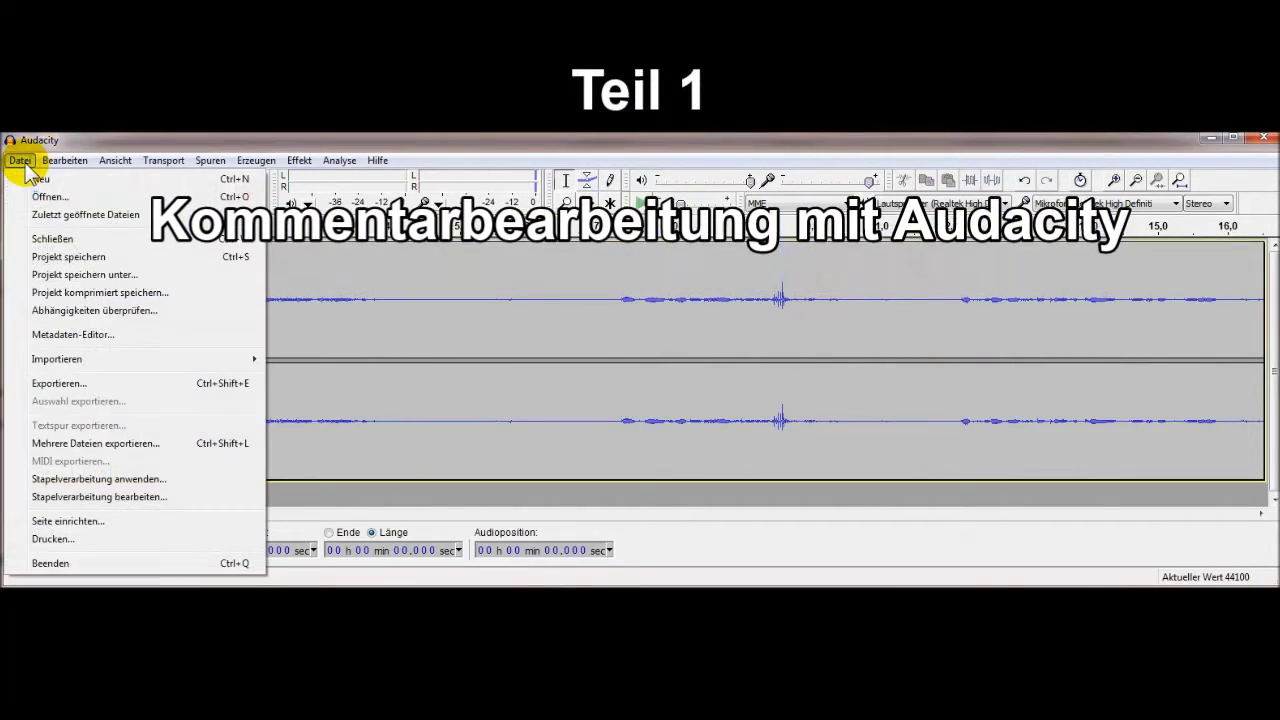
{"action": "left_click", "coordinate": [80, 274]}
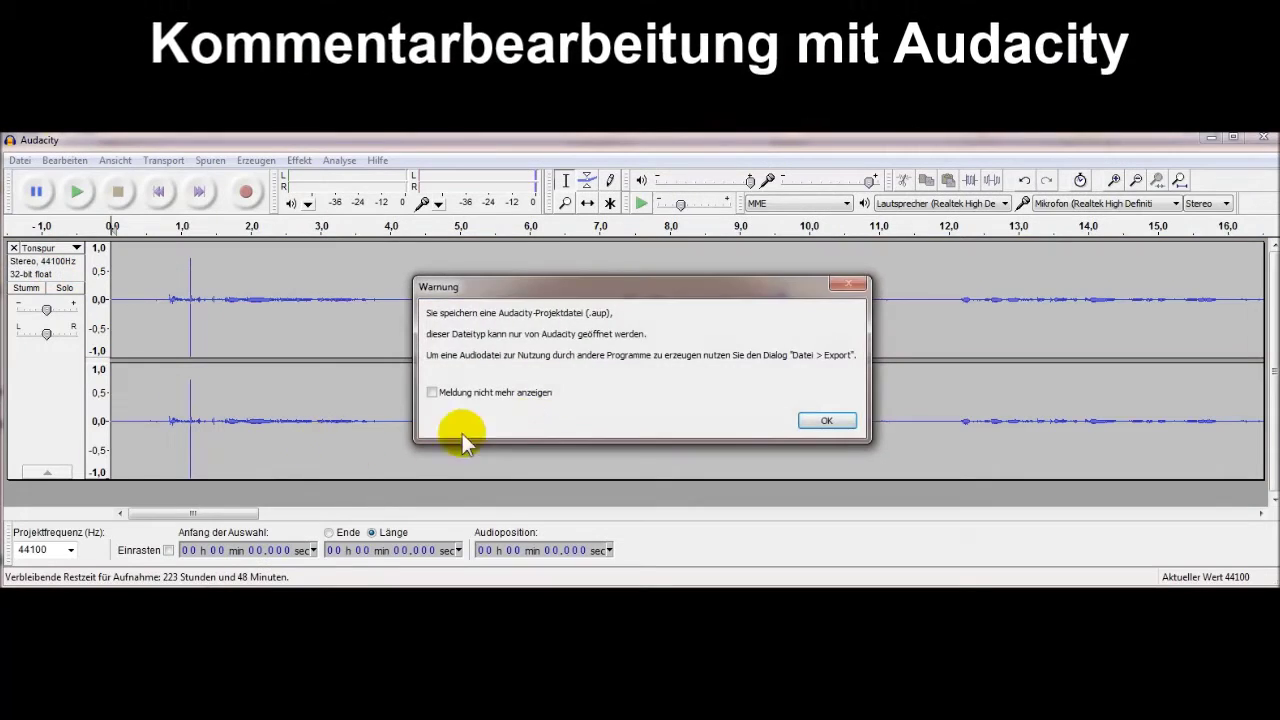
{"action": "left_click", "coordinate": [826, 423]}
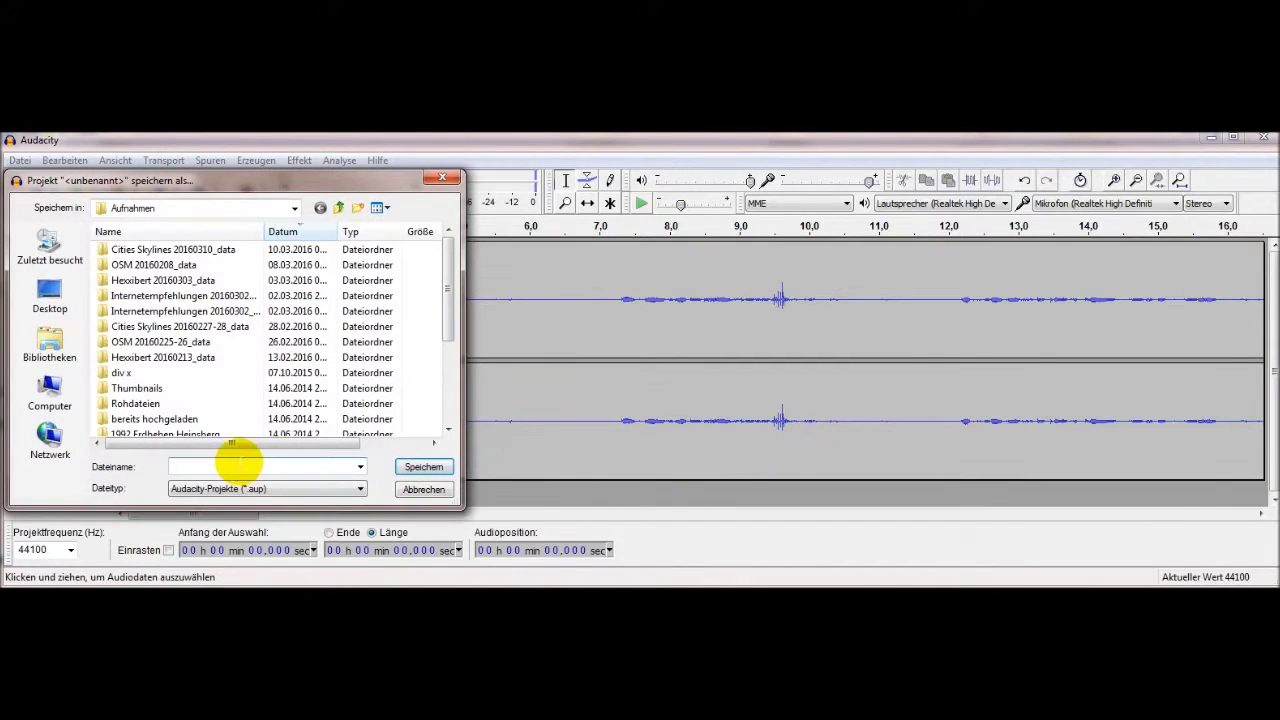
{"action": "left_click", "coordinate": [259, 464]}
{"action": "type", "text": "test 20160312"}
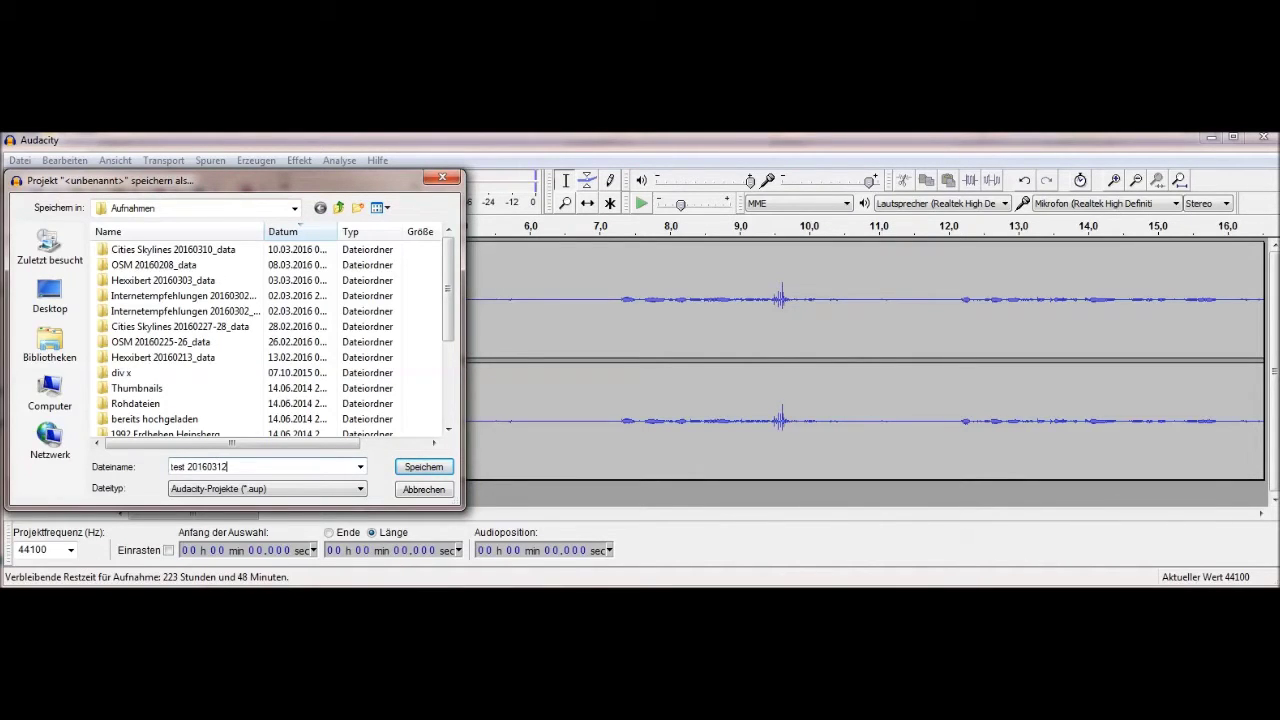
{"action": "key", "text": "Return"}
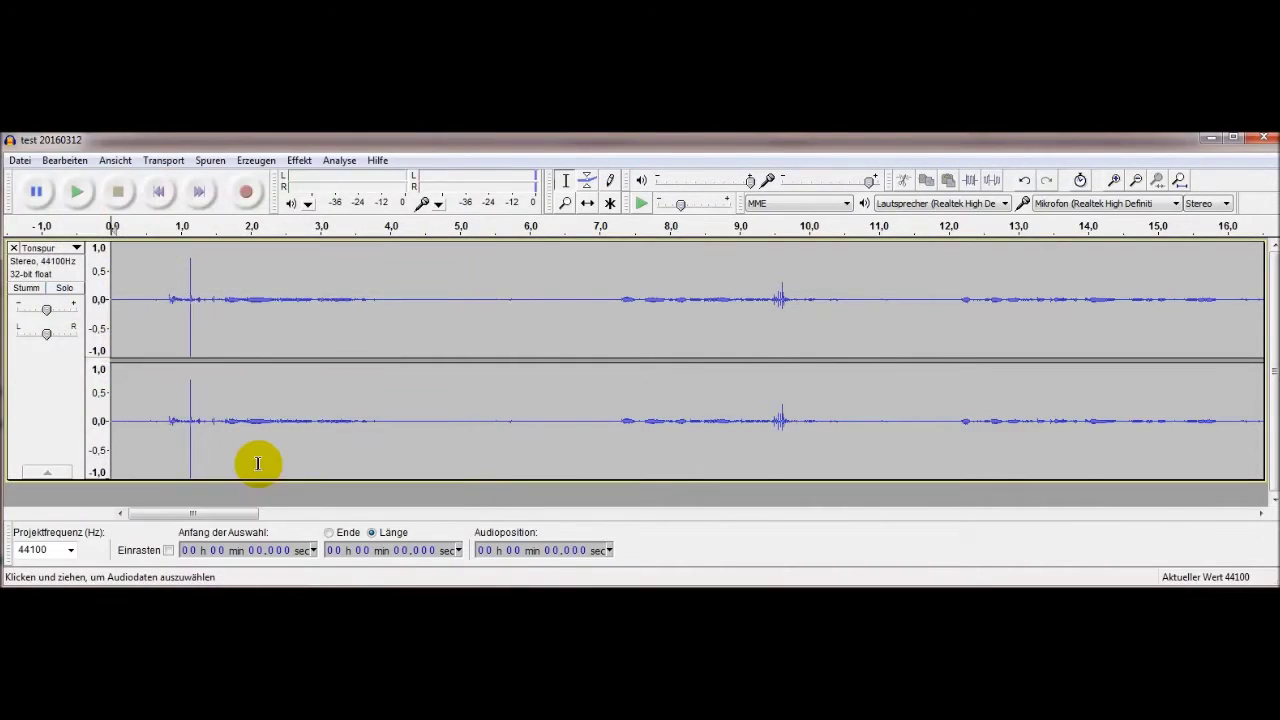
{"action": "left_click", "coordinate": [227, 323]}
{"action": "left_click", "coordinate": [80, 195]}
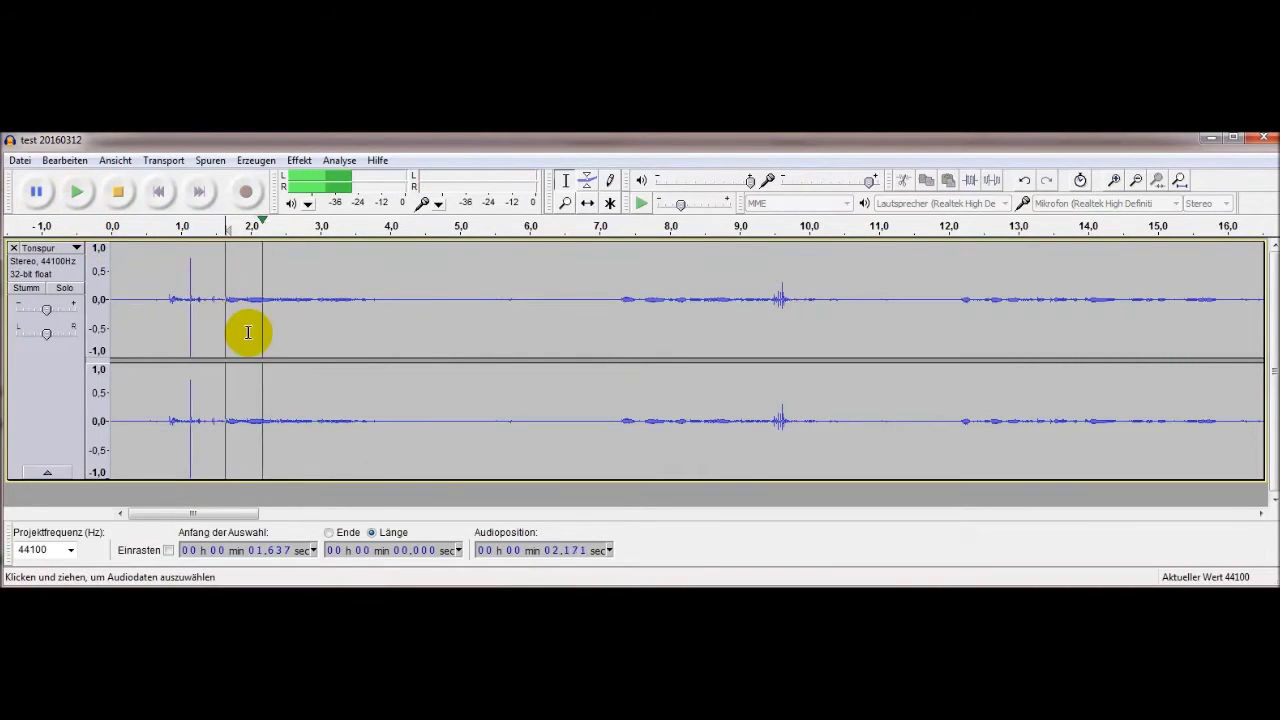
{"action": "left_click", "coordinate": [118, 193]}
{"action": "left_click_drag", "start_coordinate": [247, 516], "coordinate": [511, 516]}
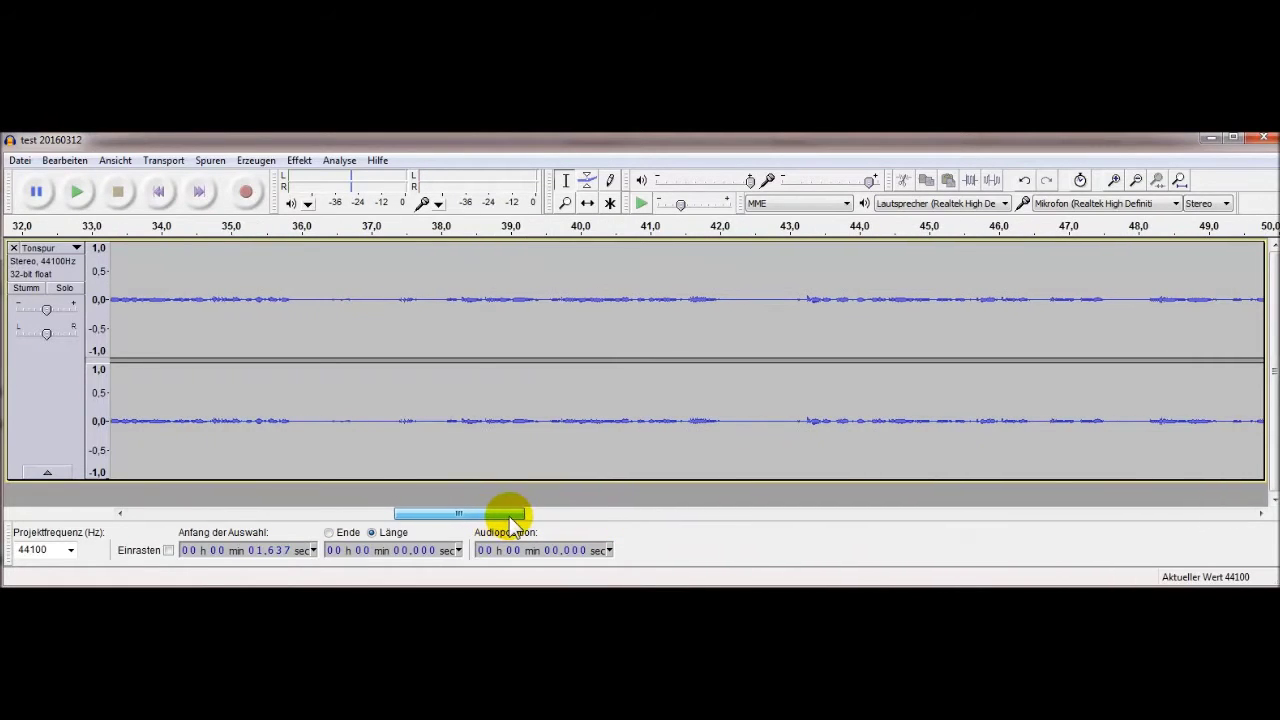
{"action": "left_click", "coordinate": [297, 162]}
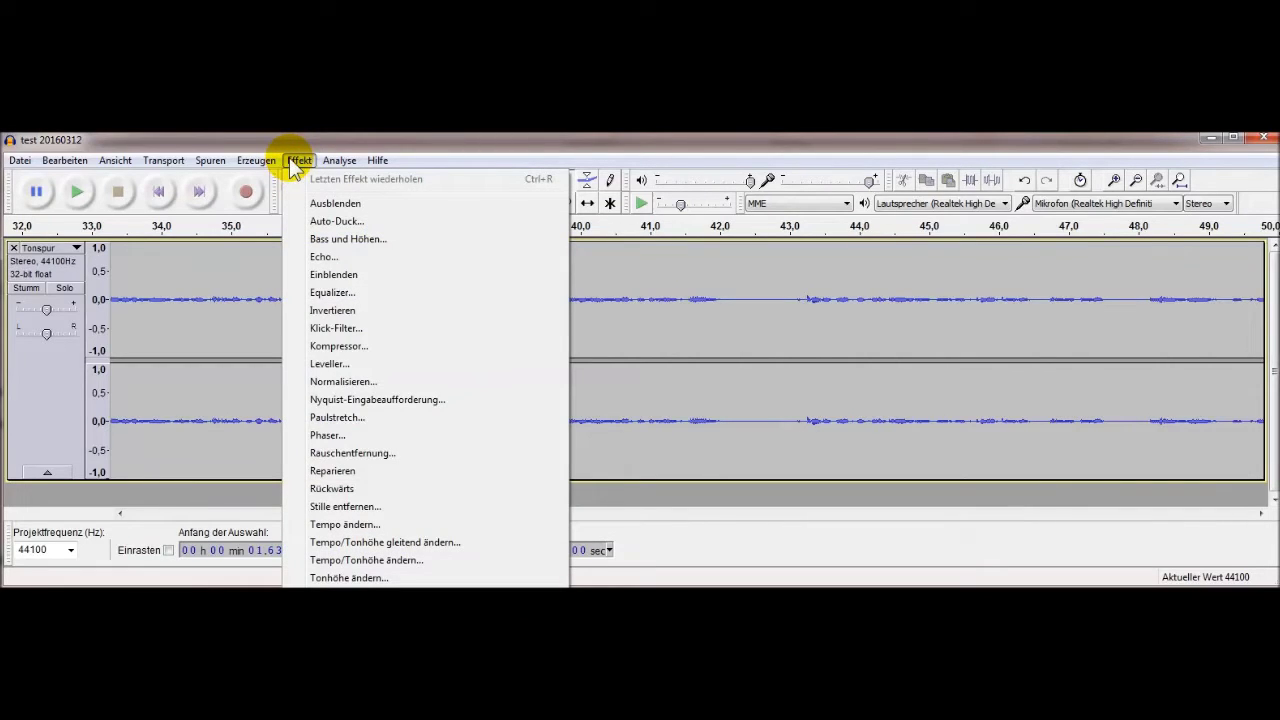
{"action": "left_click", "coordinate": [338, 455]}
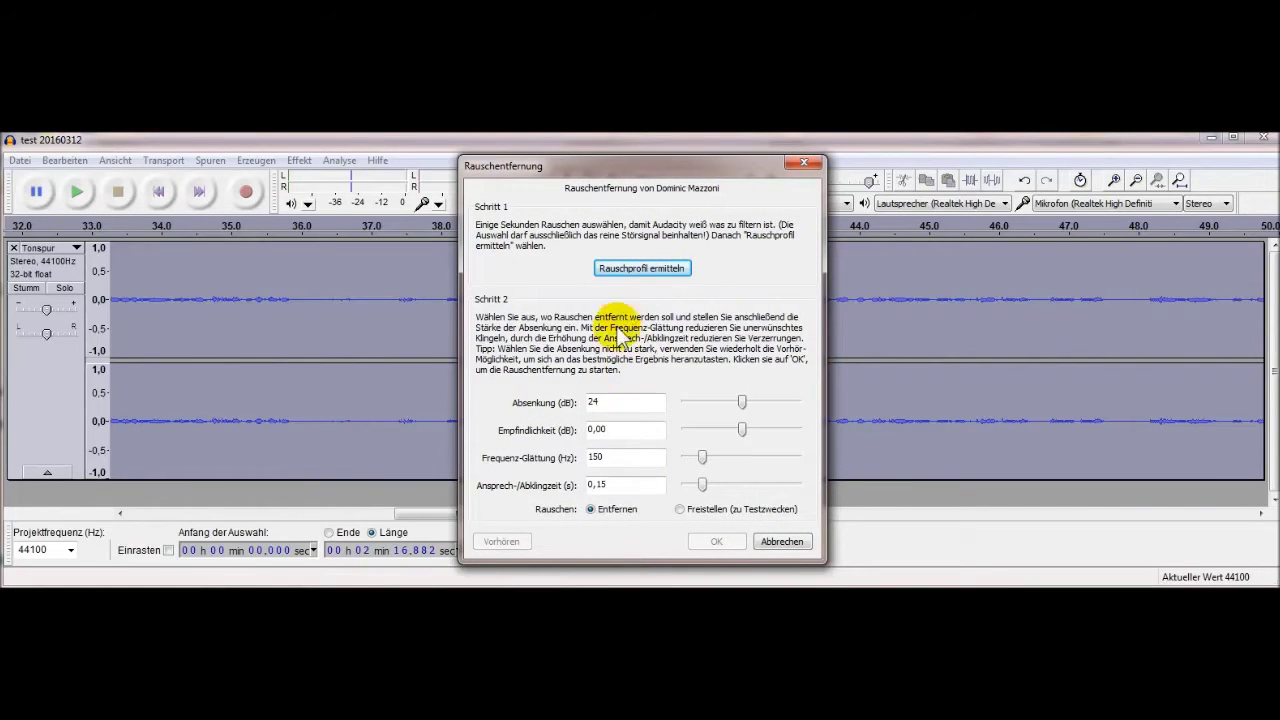
{"action": "left_click", "coordinate": [804, 163]}
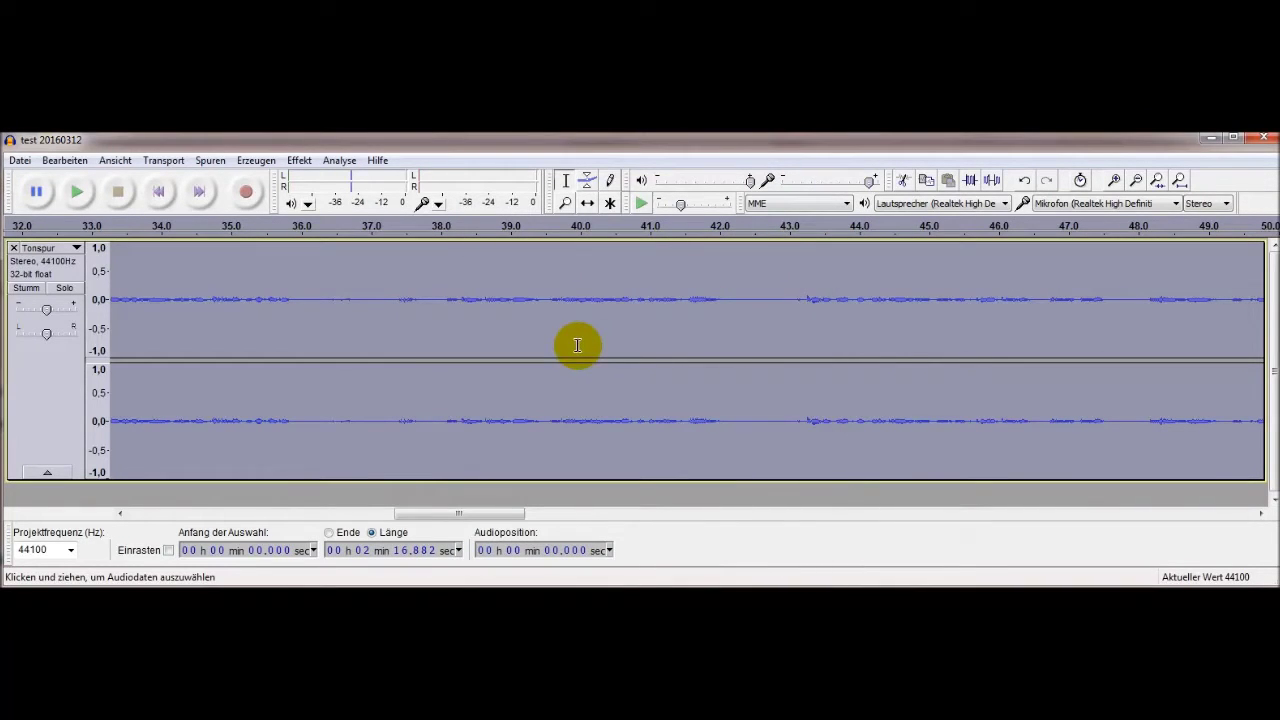
{"action": "left_click", "coordinate": [626, 337]}
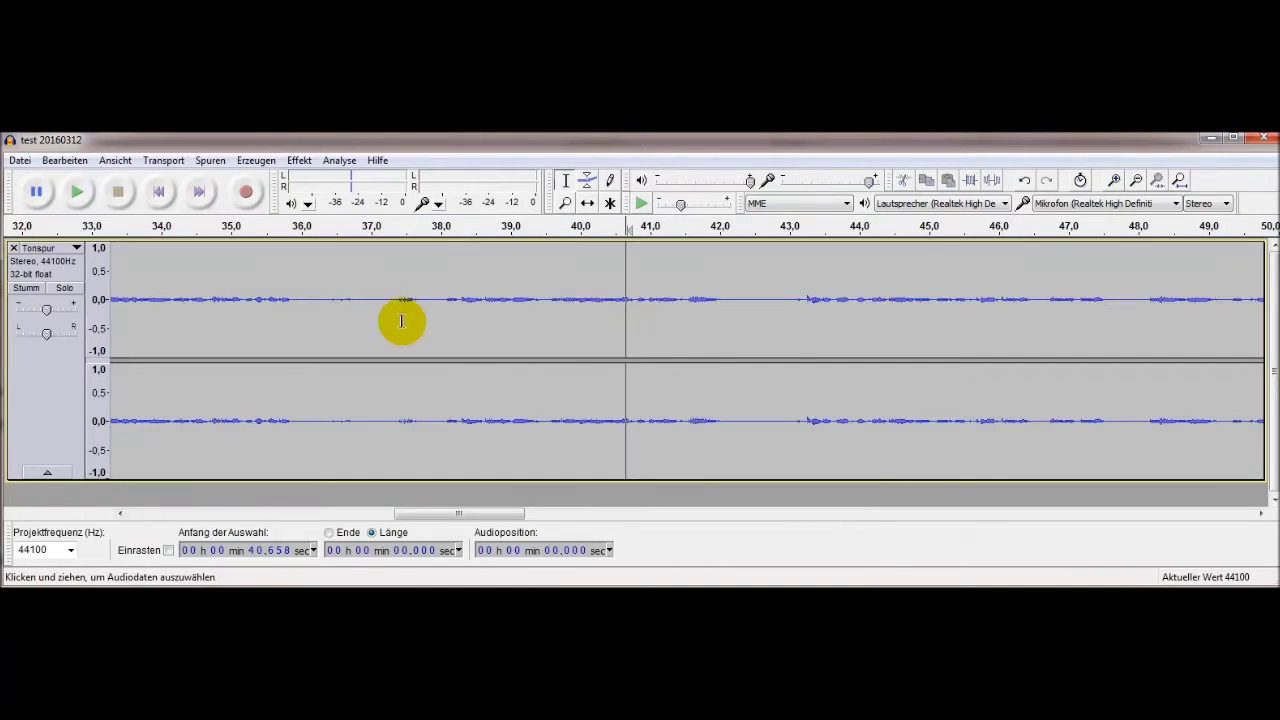
- Apply Verstärken at its default 0 dB peak to the whole track, then zoom out to see all of it
{"action": "left_click", "coordinate": [298, 162]}
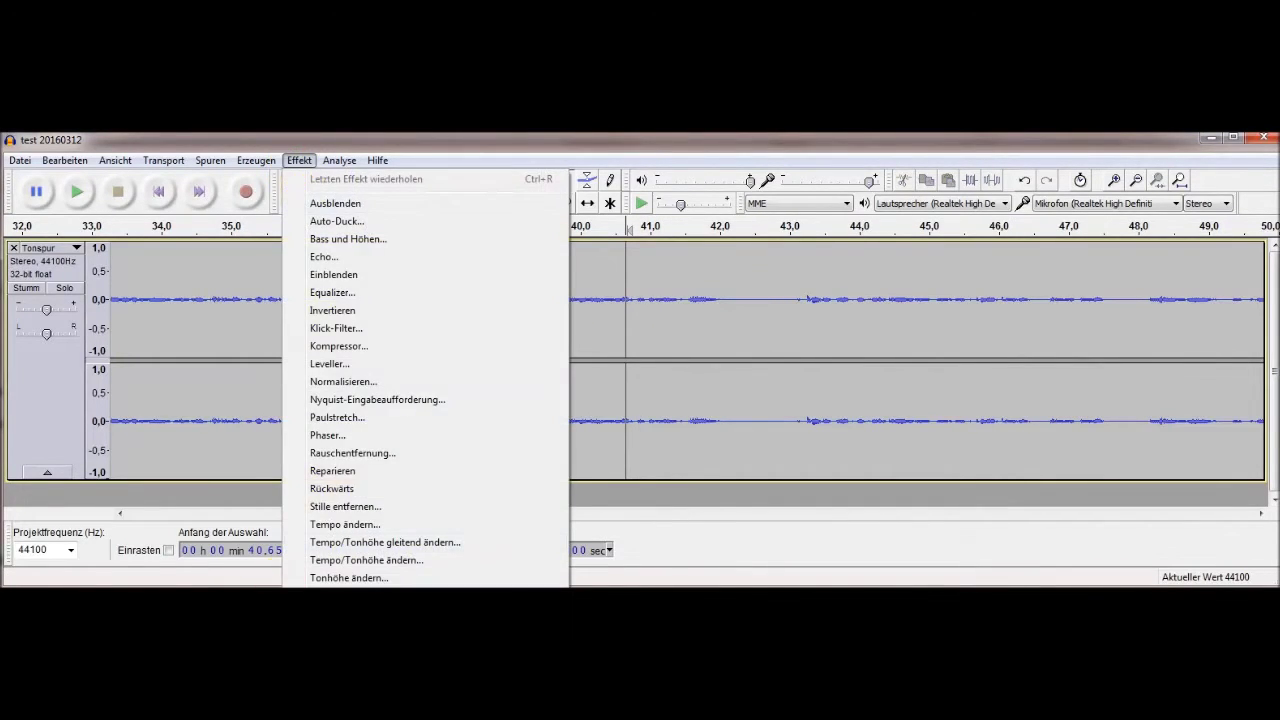
{"action": "left_click", "coordinate": [345, 524]}
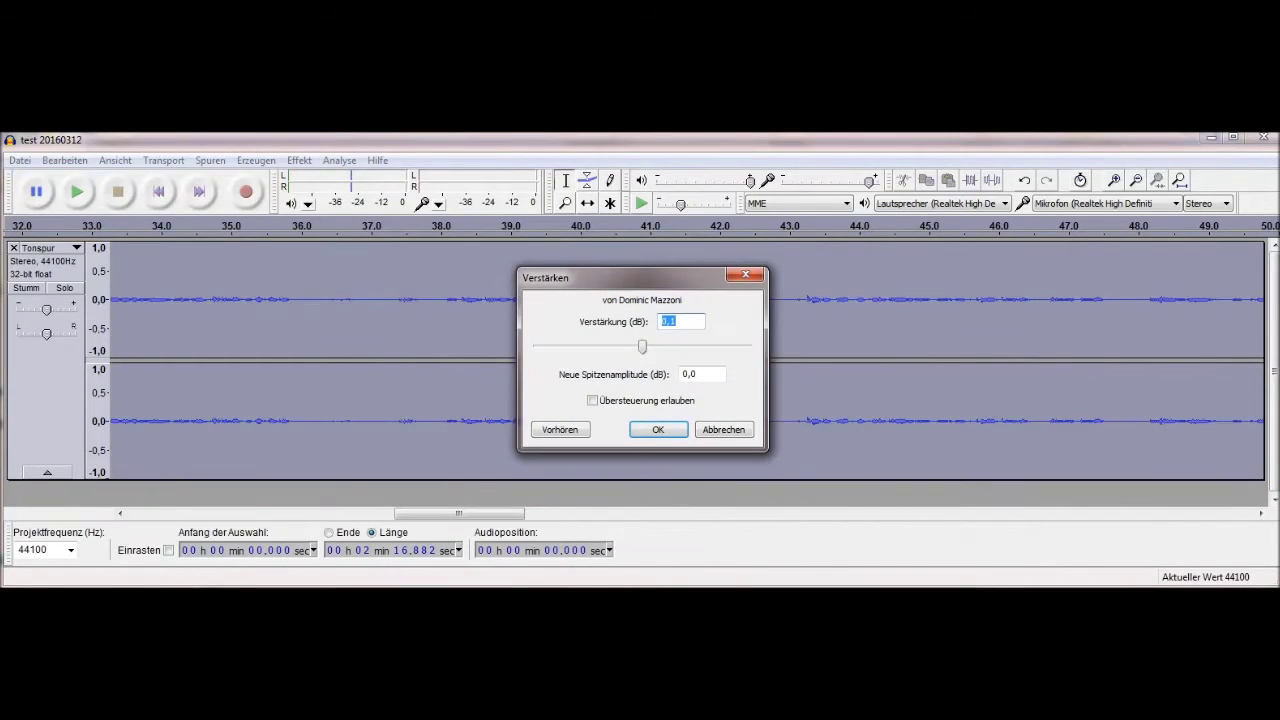
{"action": "left_click", "coordinate": [655, 432]}
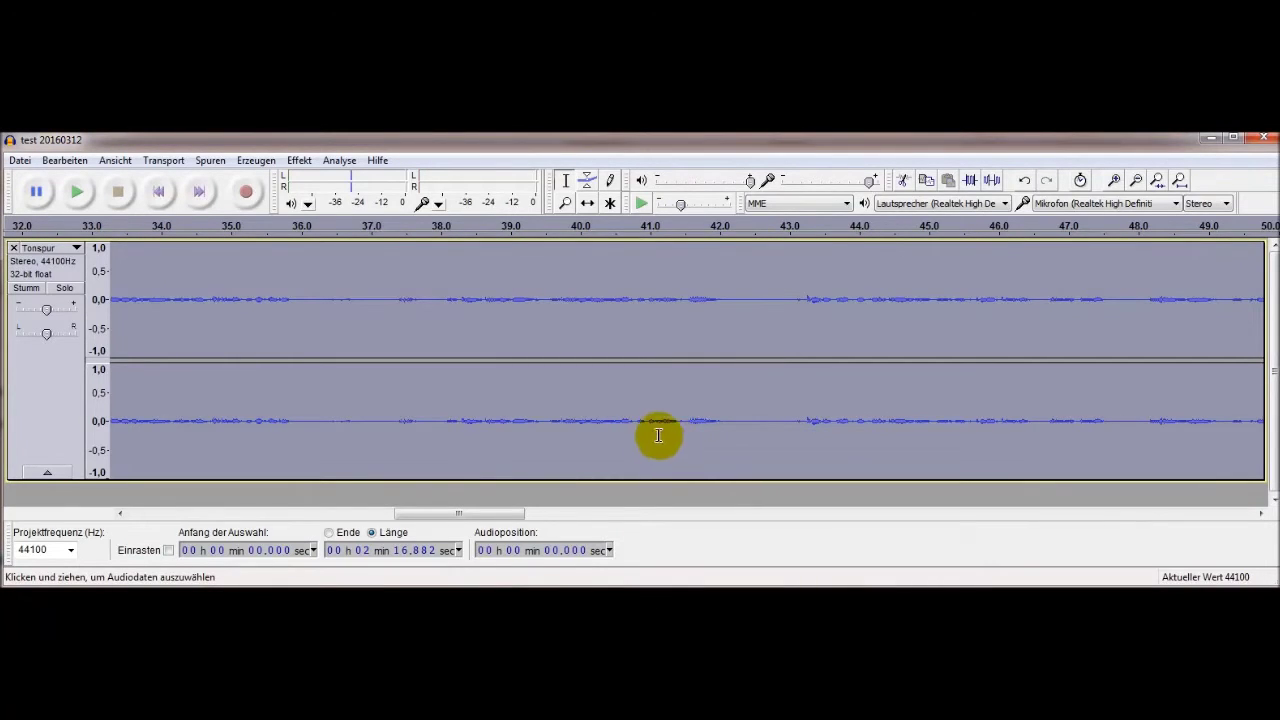
{"action": "scroll", "coordinate": [513, 447], "scroll_direction": "down", "scroll_amount": 2}
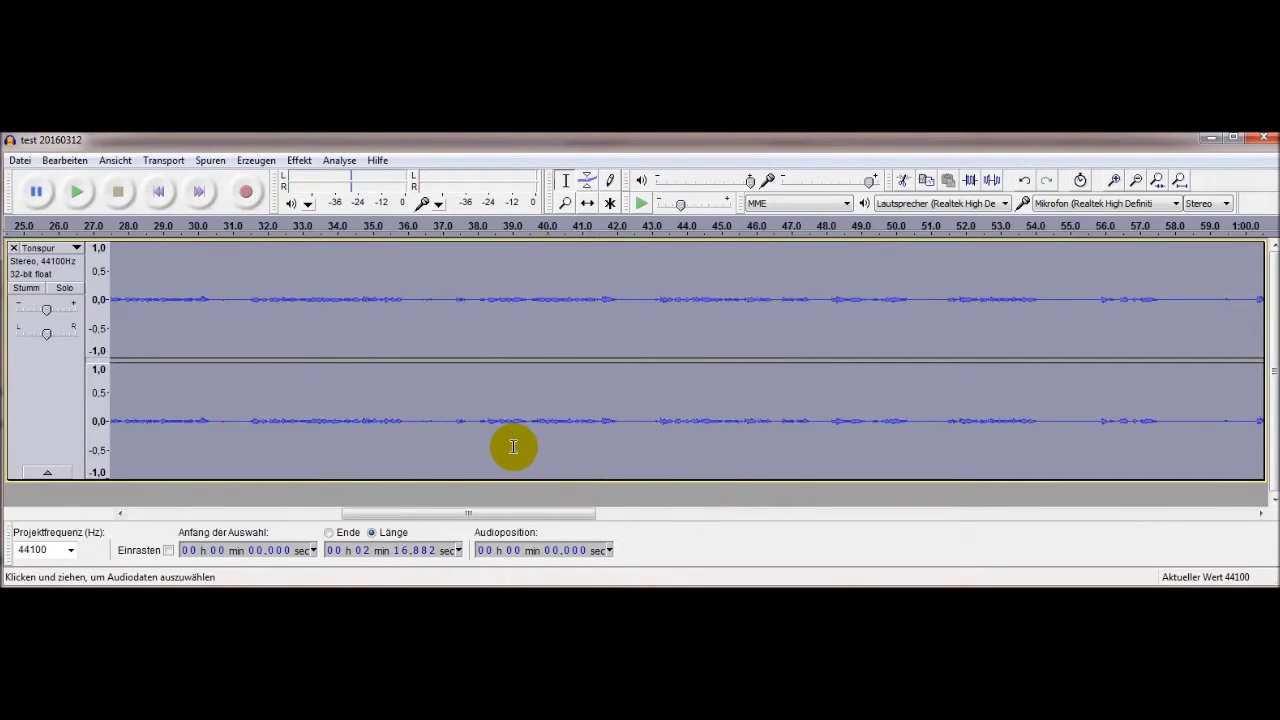
{"action": "scroll", "coordinate": [513, 447], "scroll_direction": "down", "scroll_amount": 1}
{"action": "scroll", "coordinate": [513, 447], "scroll_direction": "down", "scroll_amount": 1}
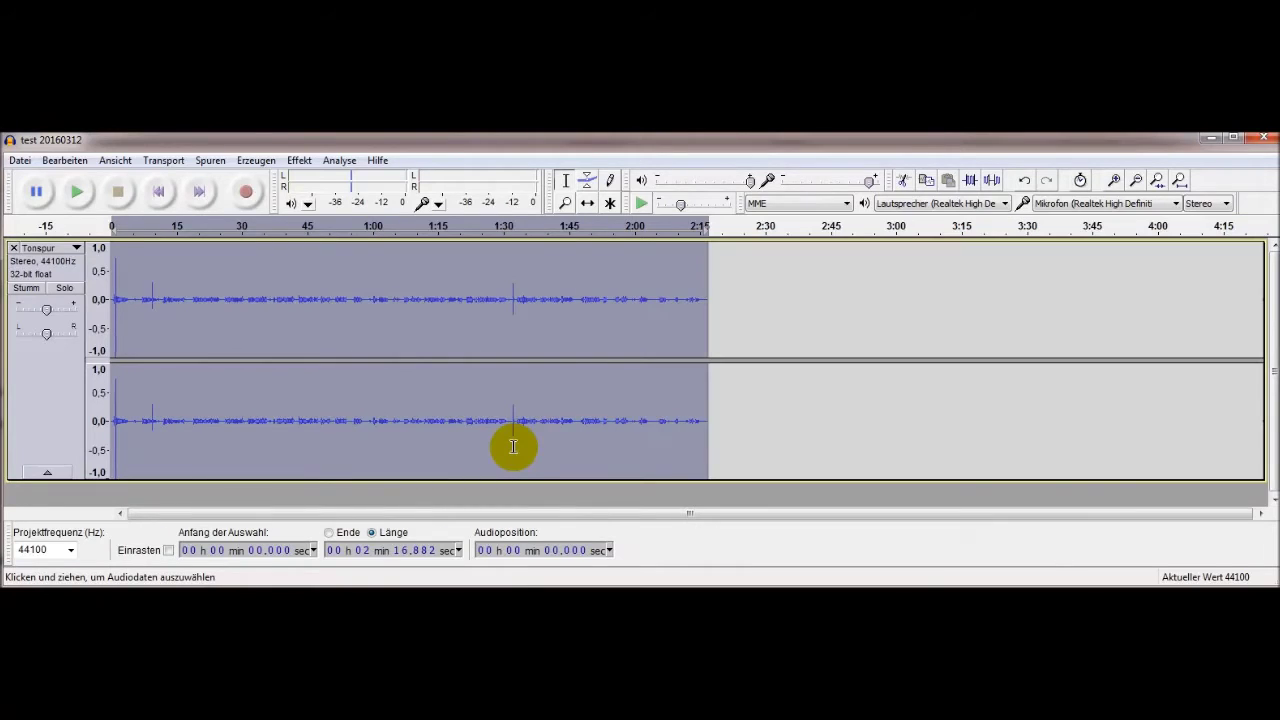
{"action": "scroll", "coordinate": [601, 456], "scroll_direction": "up", "scroll_amount": 1}
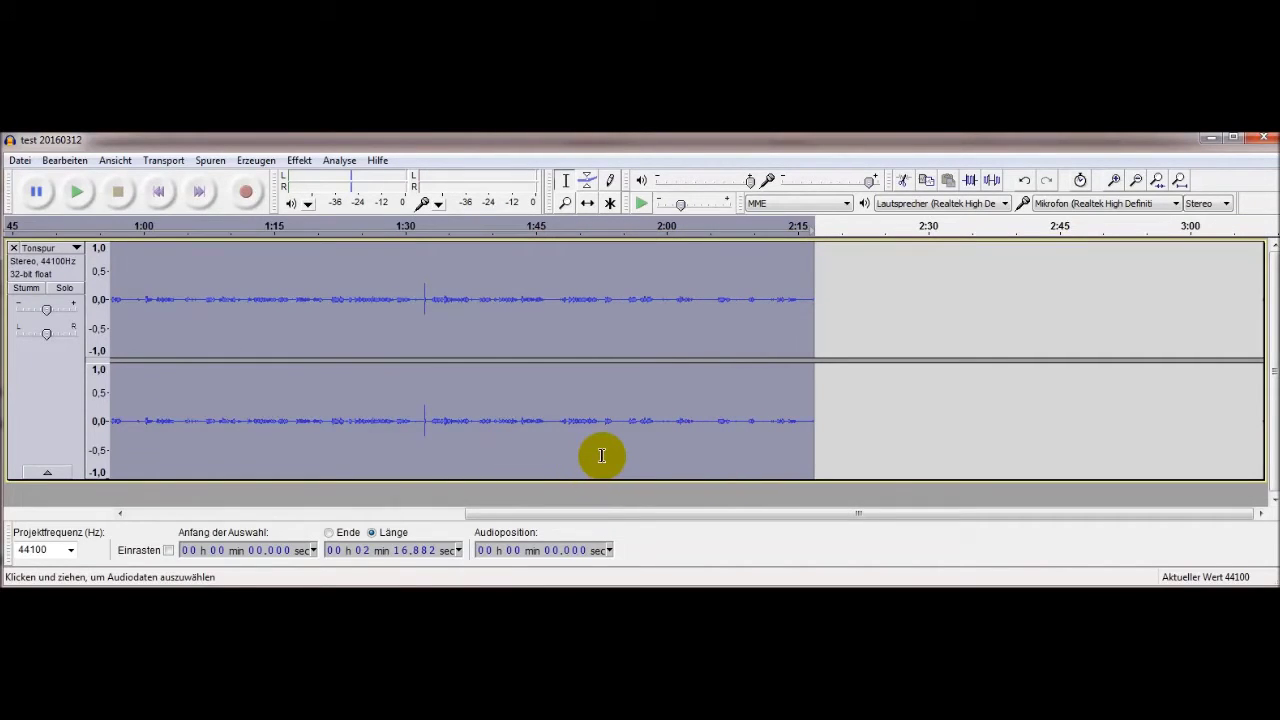
{"action": "scroll", "coordinate": [601, 456], "scroll_direction": "down", "scroll_amount": 1}
{"action": "scroll", "coordinate": [600, 451], "scroll_direction": "up", "scroll_amount": 1}
{"action": "left_click_drag", "start_coordinate": [595, 513], "coordinate": [205, 508]}
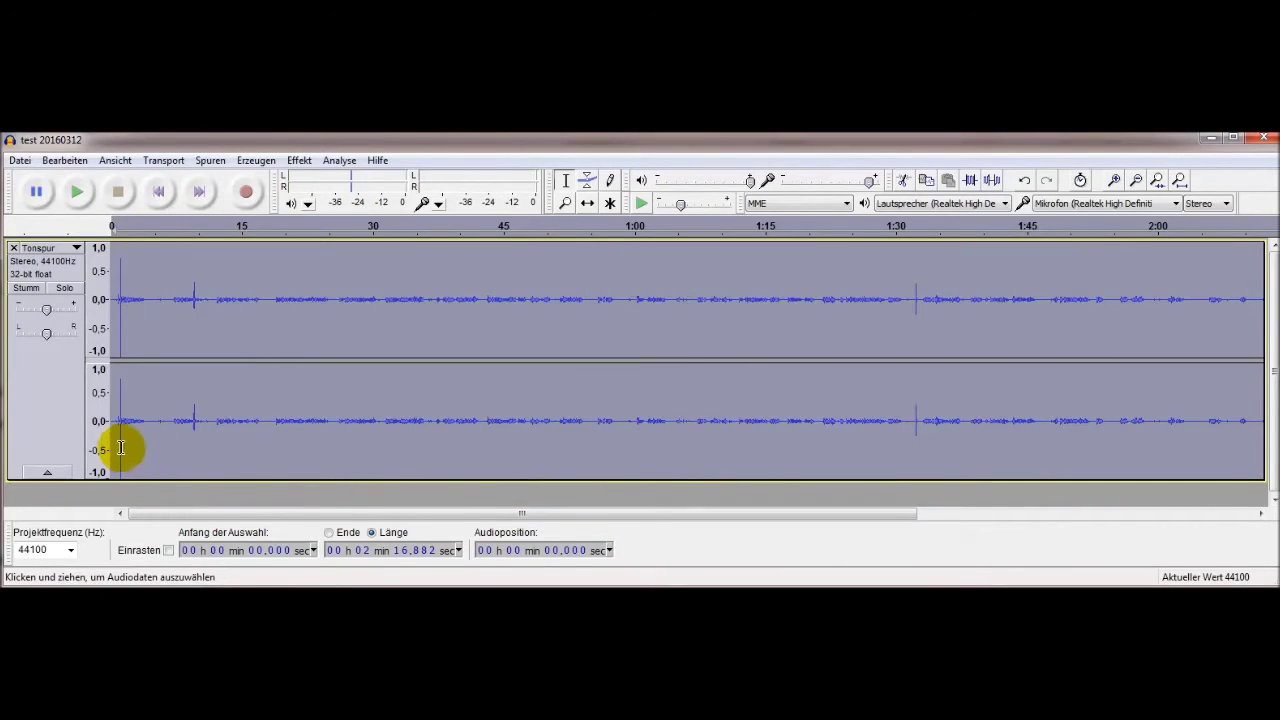
{"action": "scroll", "coordinate": [113, 443], "scroll_direction": "up", "scroll_amount": 4}
- Play the commentary from about 1.06 s to locate the click spike
{"action": "left_click", "coordinate": [163, 443]}
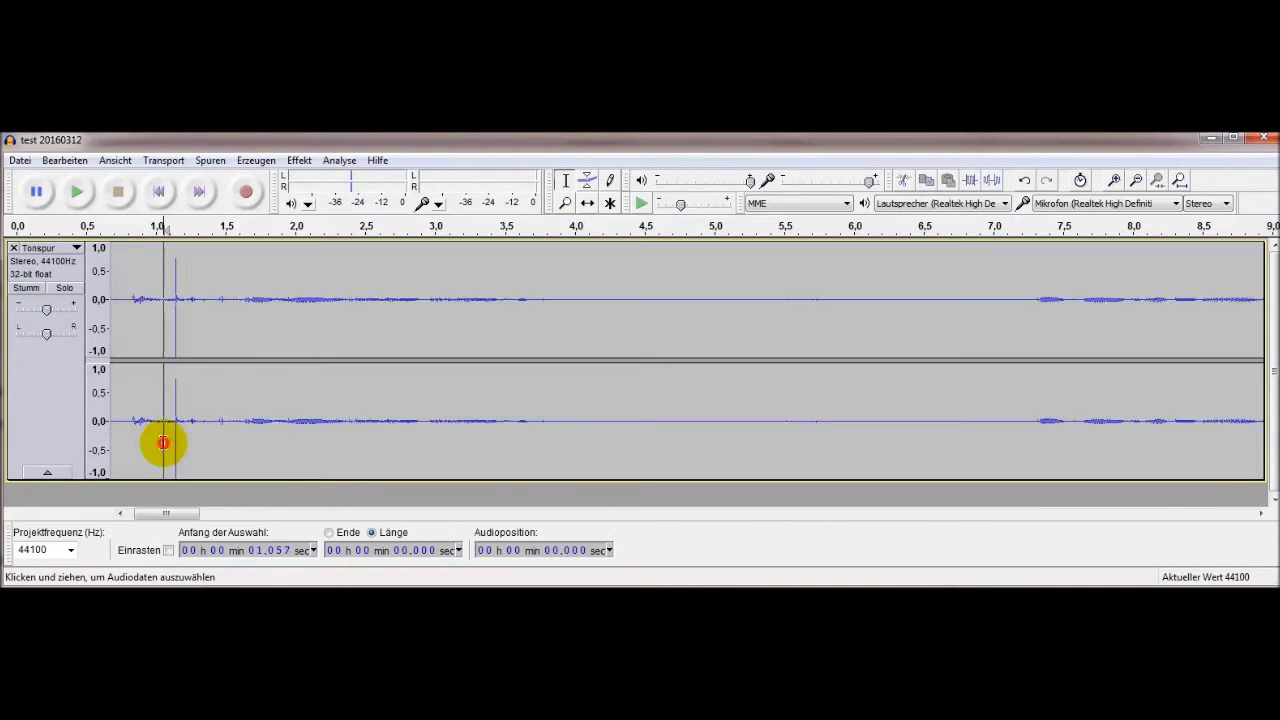
{"action": "left_click", "coordinate": [77, 191]}
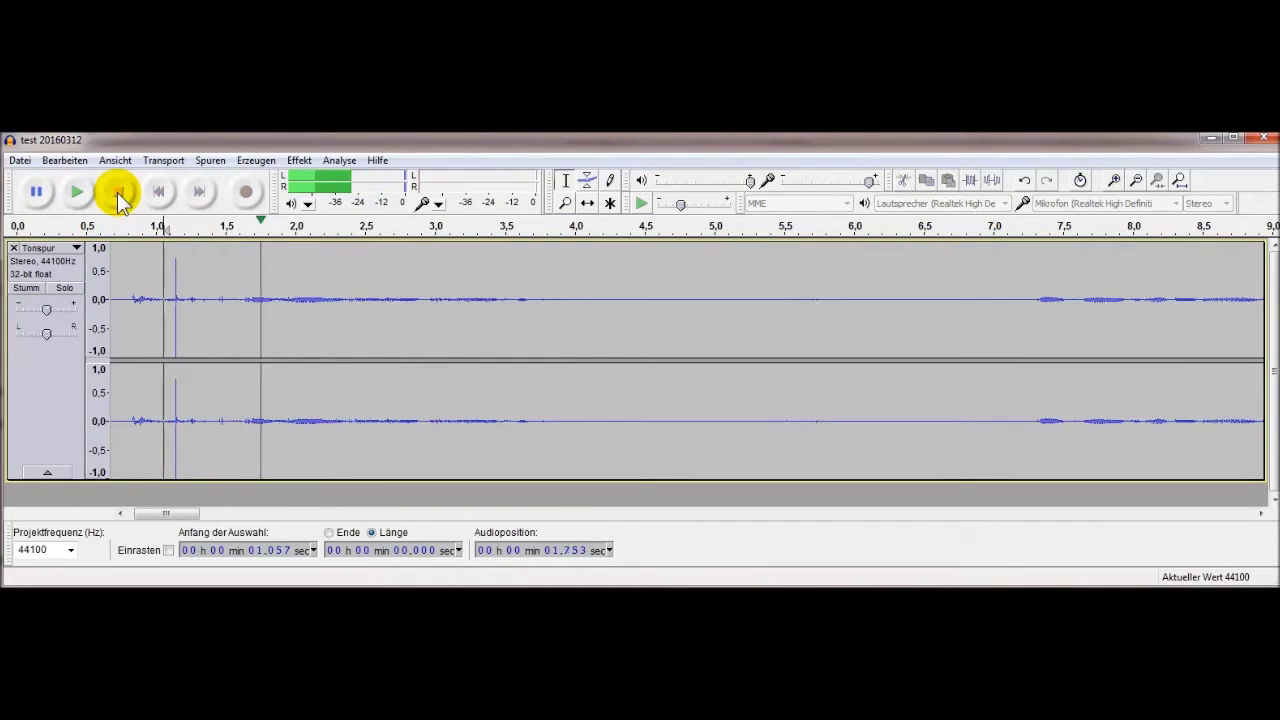
{"action": "left_click", "coordinate": [117, 192]}
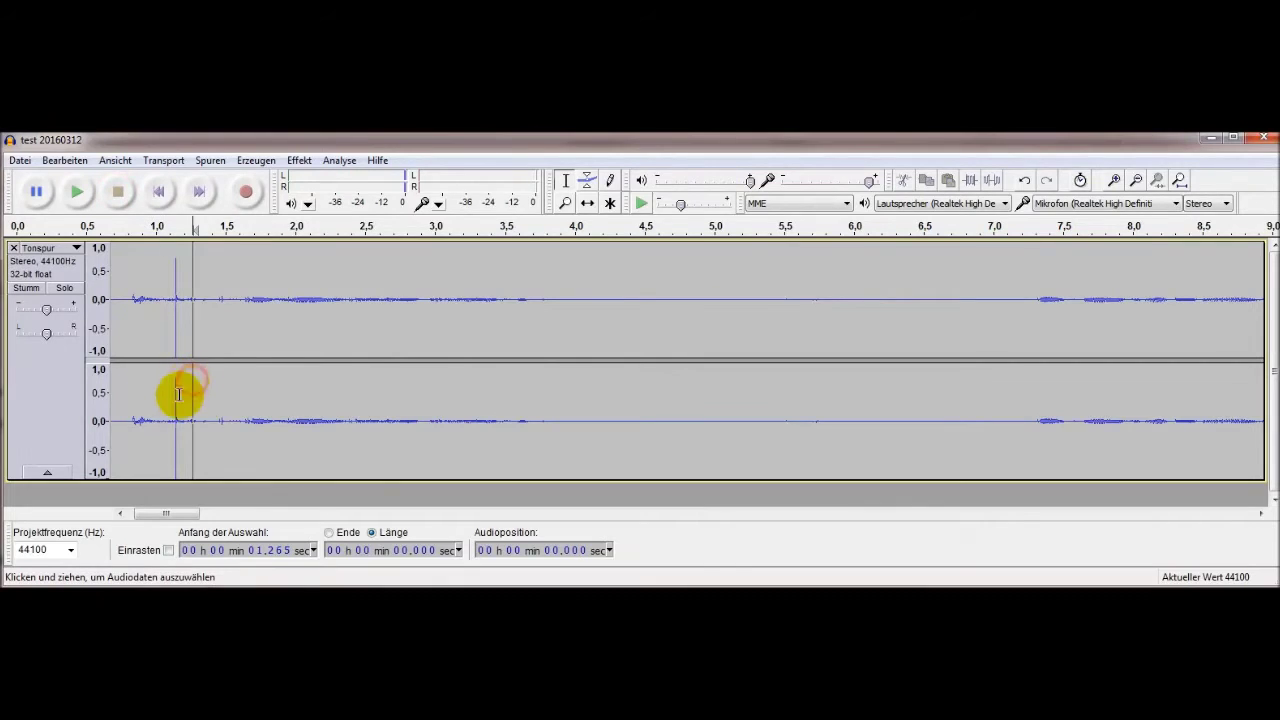
{"action": "scroll", "coordinate": [168, 403], "scroll_direction": "up", "scroll_amount": 2}
- Replace the spike at about 1.14 s with silence and zoom back out
{"action": "left_click_drag", "start_coordinate": [193, 401], "coordinate": [197, 400]}
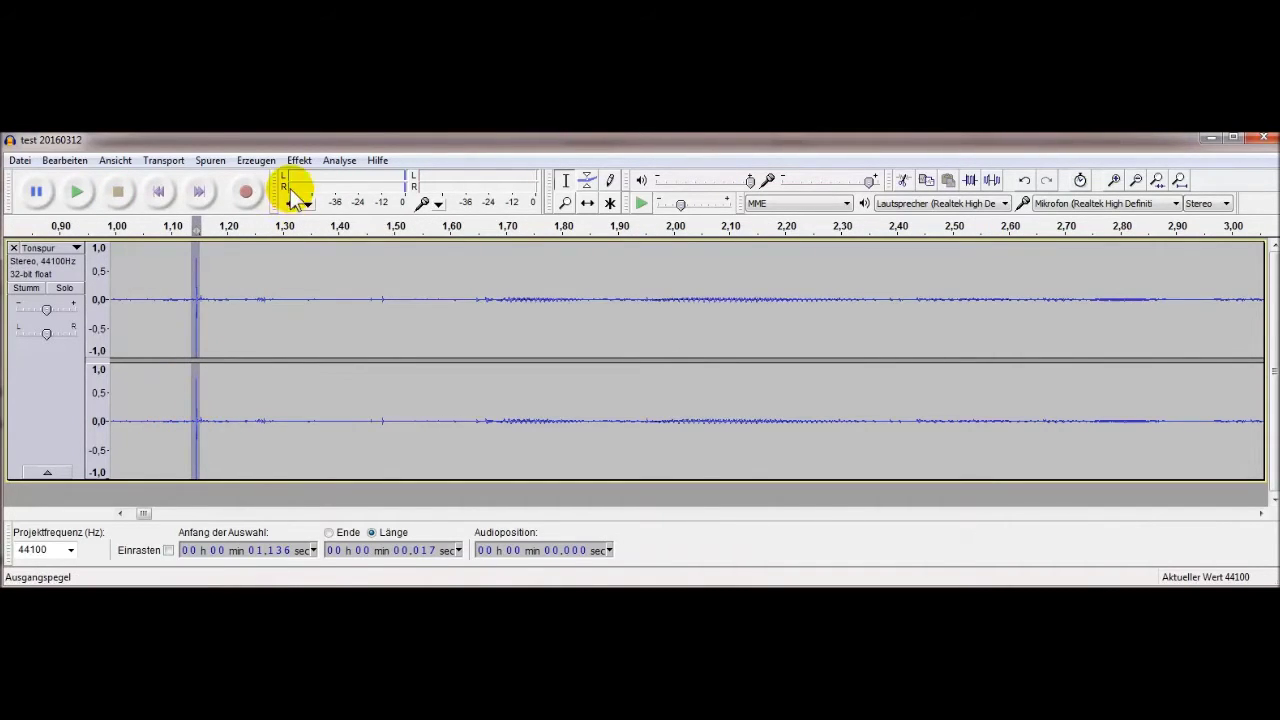
{"action": "left_click", "coordinate": [254, 161]}
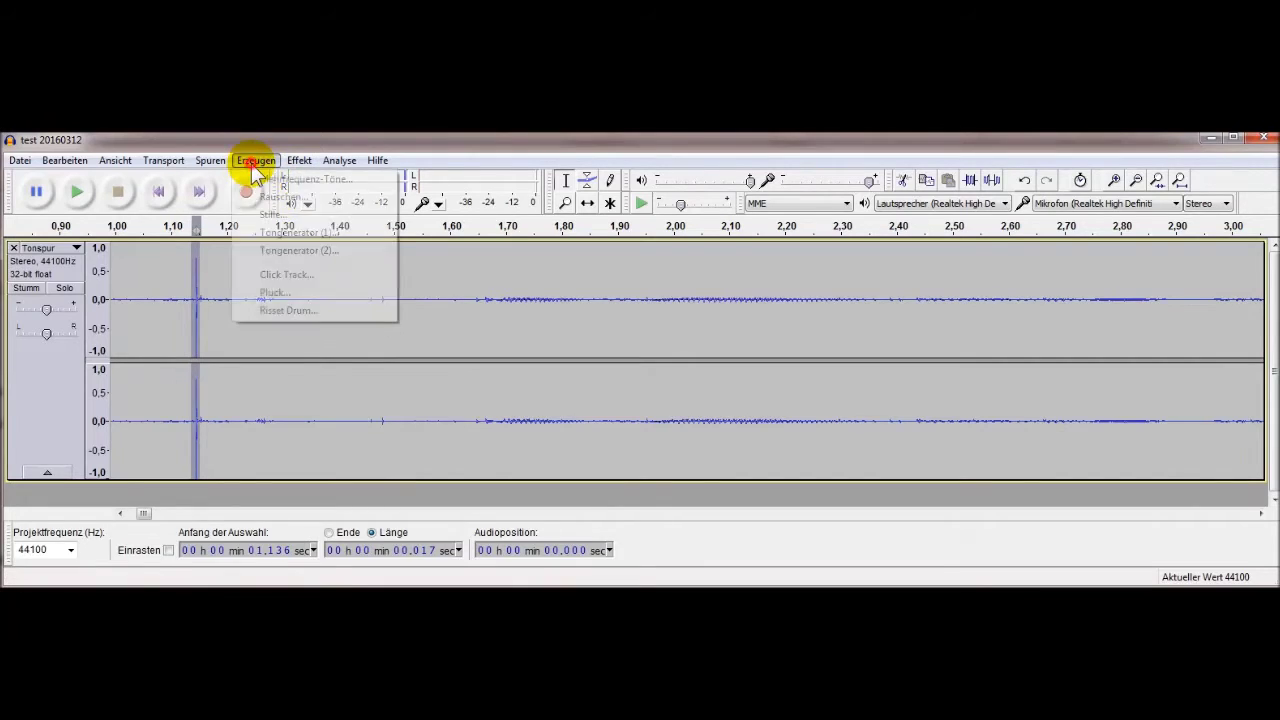
{"action": "left_click", "coordinate": [272, 216]}
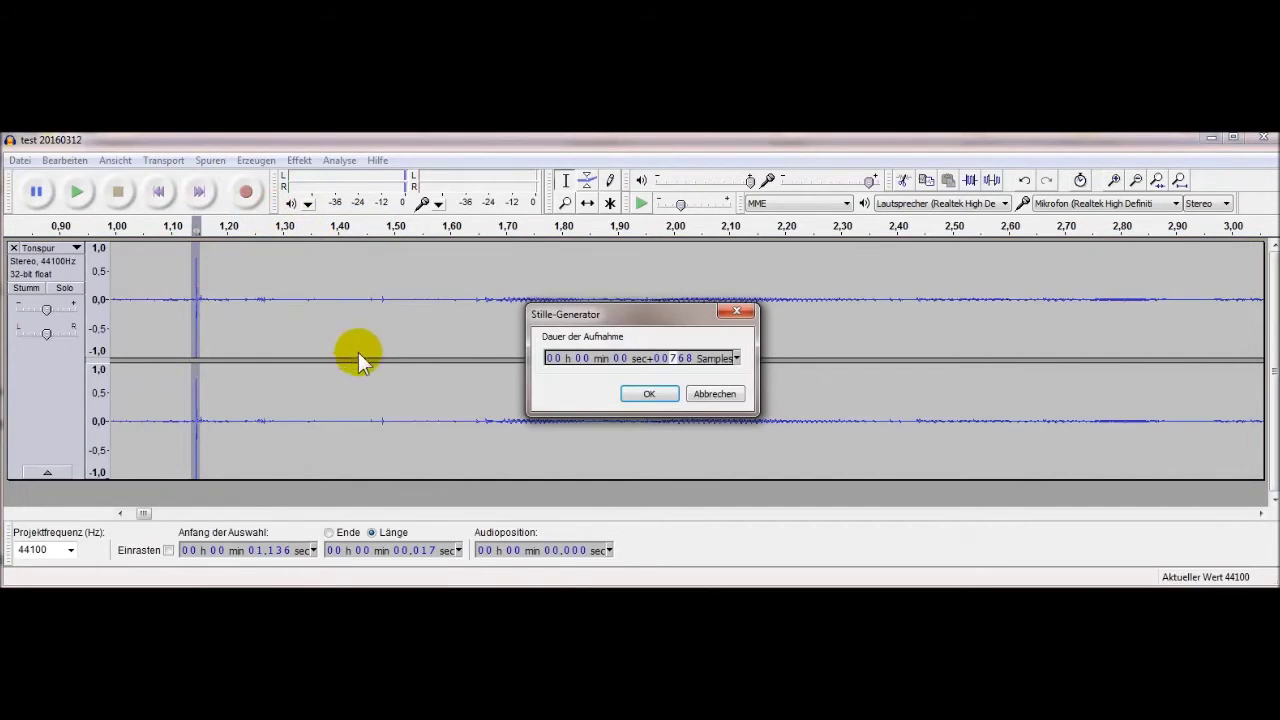
{"action": "left_click", "coordinate": [660, 395]}
{"action": "left_click", "coordinate": [477, 431]}
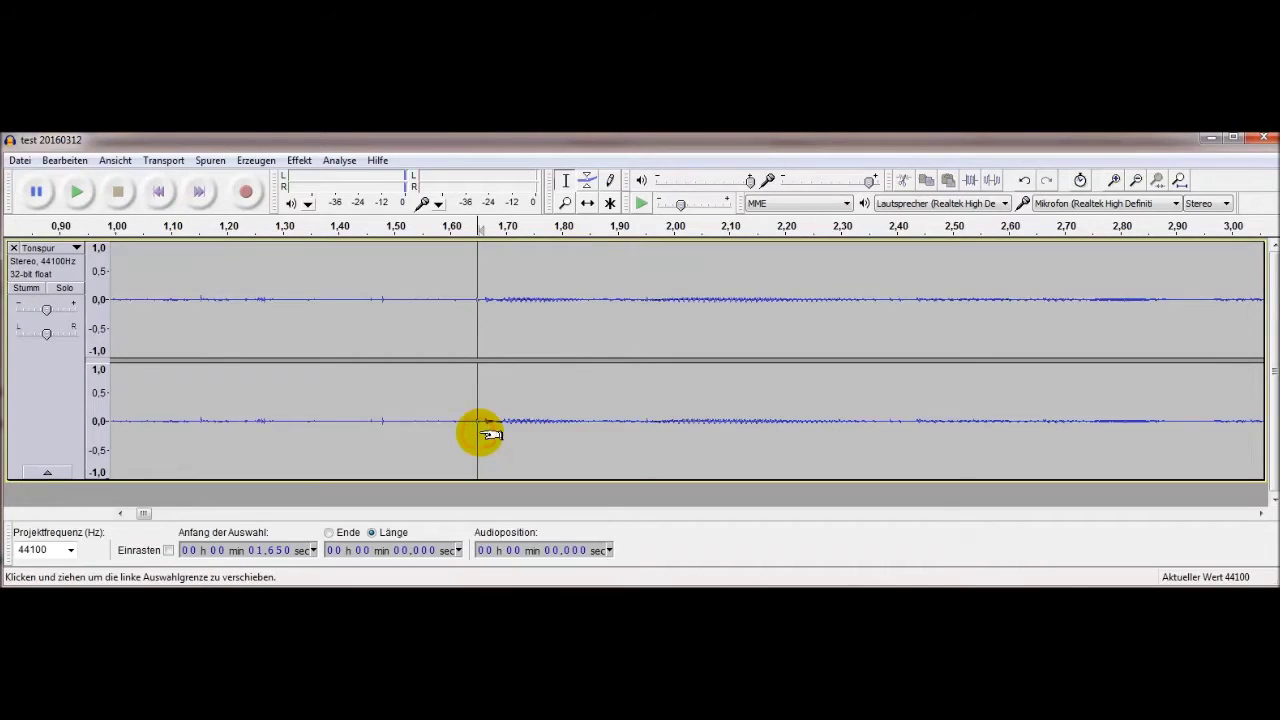
{"action": "key", "text": "ctrl+3"}
{"action": "key", "text": "ctrl+3"}
{"action": "key", "text": "ctrl+3"}
{"action": "key", "text": "ctrl+3"}
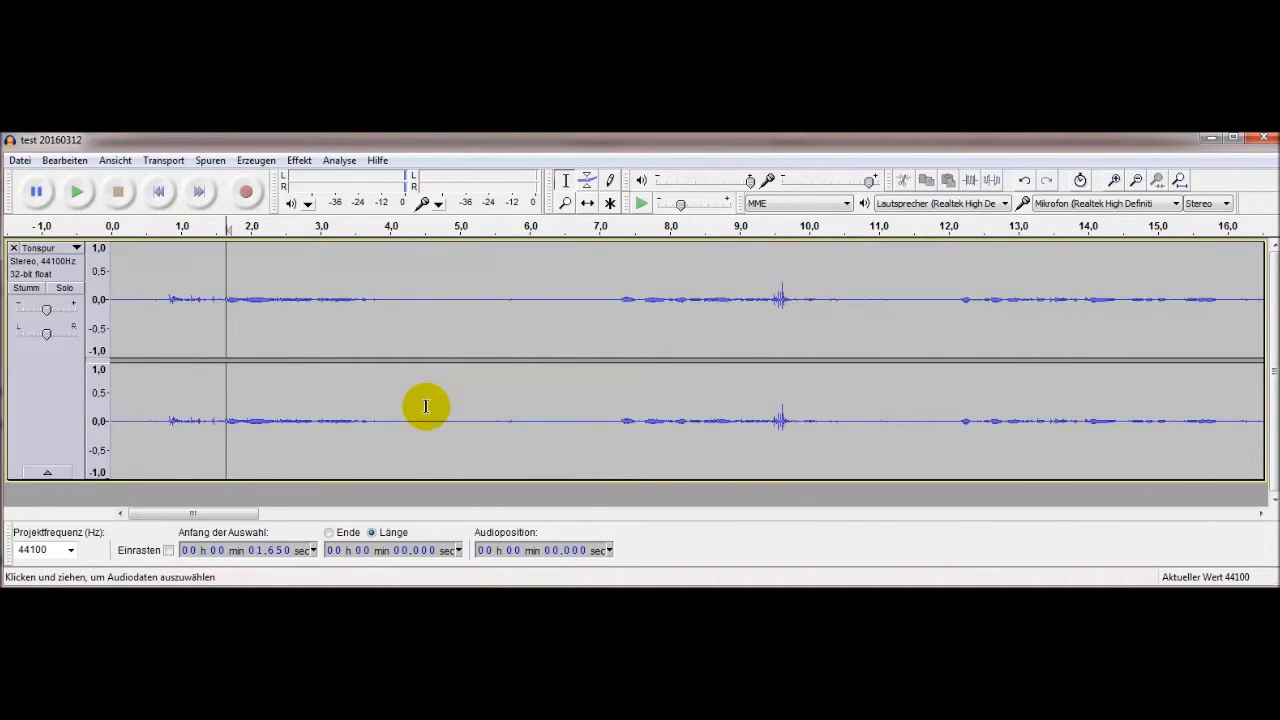
{"action": "key", "text": "ctrl+3"}
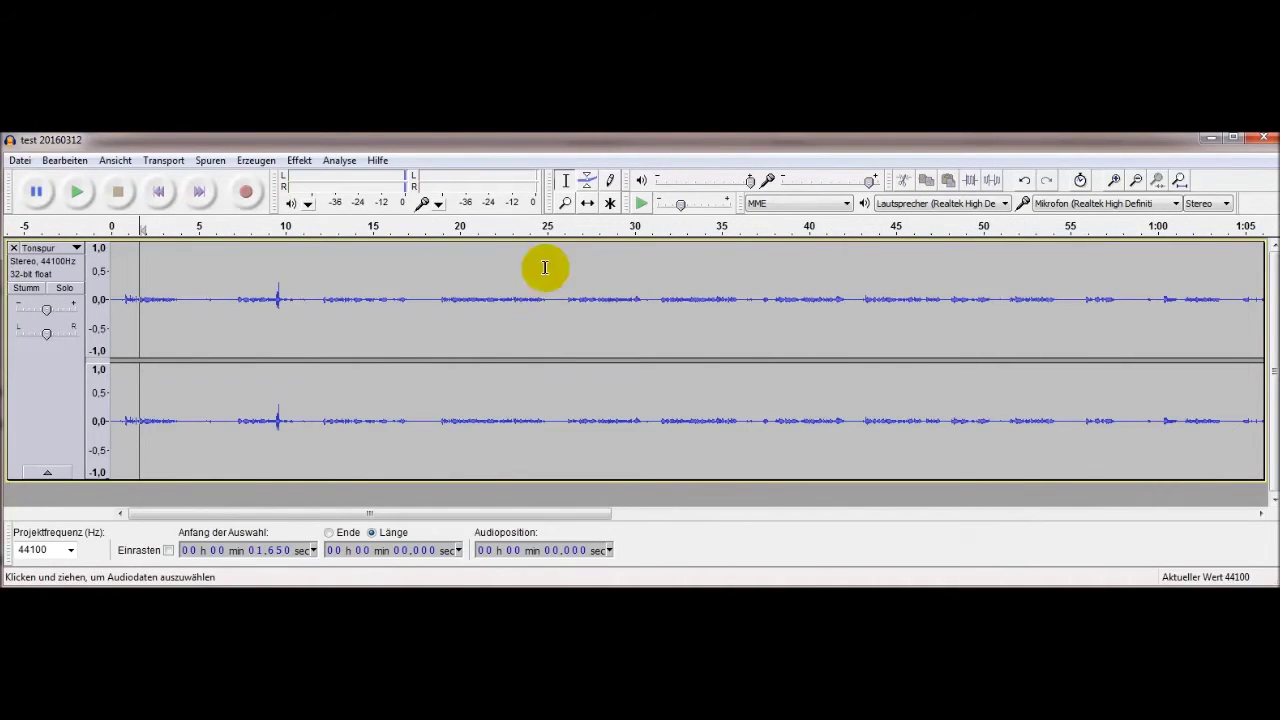
- Amplify the whole track by the proposed 10,4 dB
{"action": "left_click", "coordinate": [306, 163]}
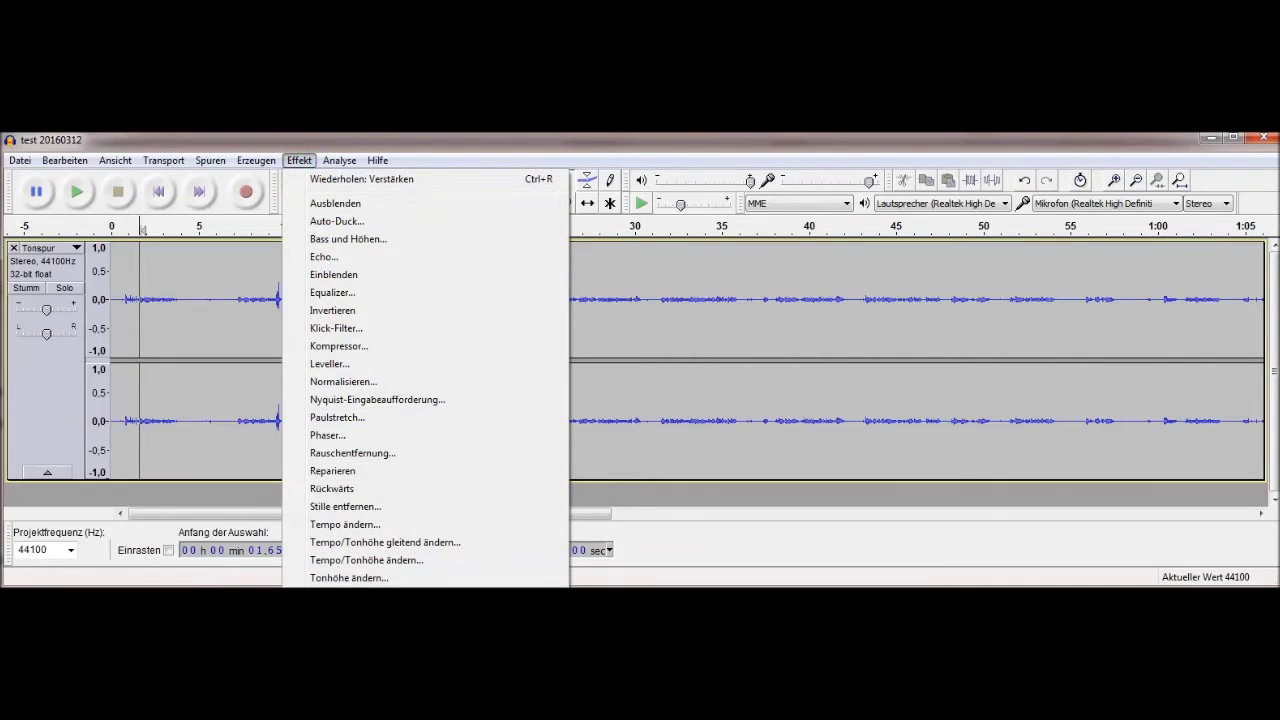
{"action": "left_click", "coordinate": [345, 199]}
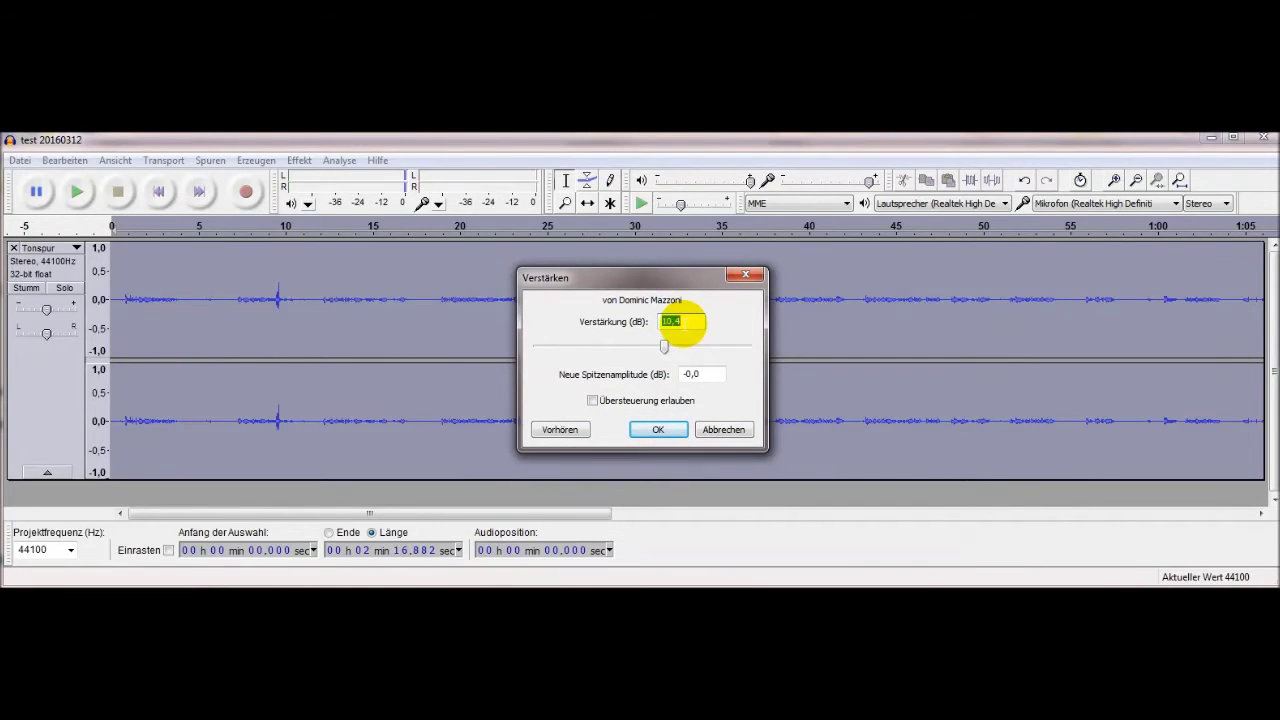
{"action": "key", "text": "Return"}
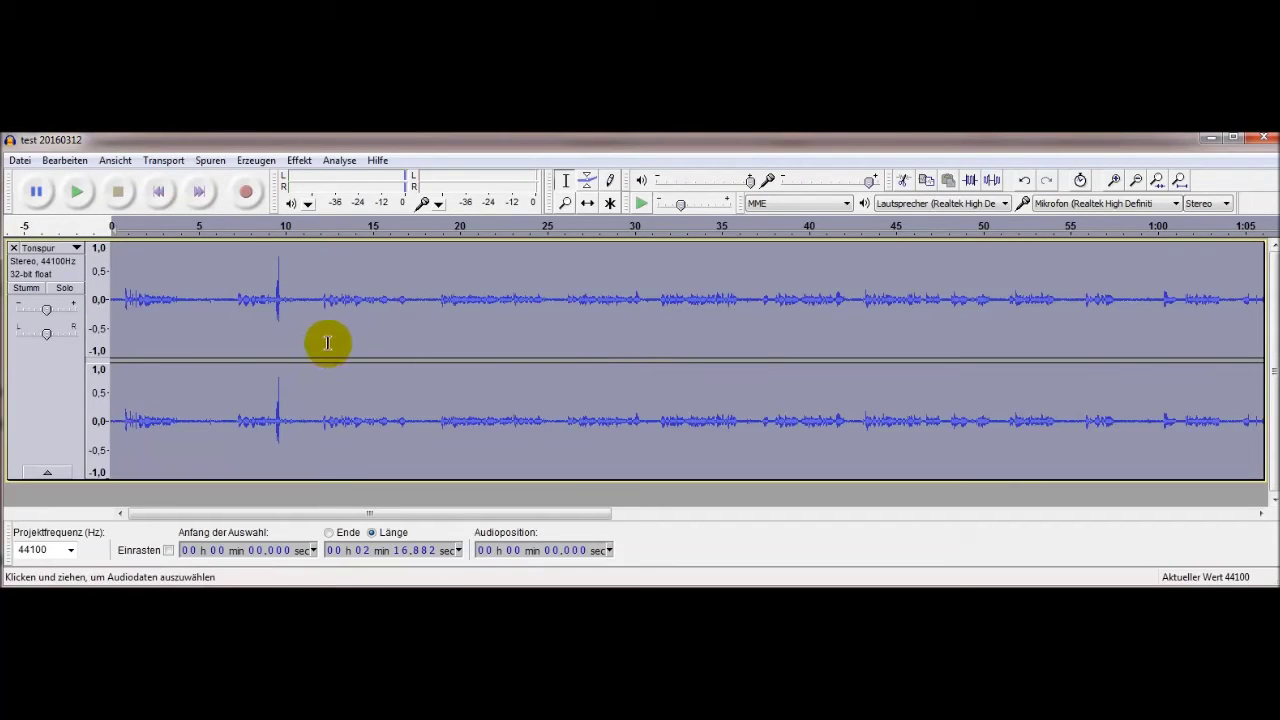
- Play back the amplified commentary from about 8.4 s to find the spike
{"action": "left_click", "coordinate": [258, 340]}
{"action": "left_click", "coordinate": [88, 200]}
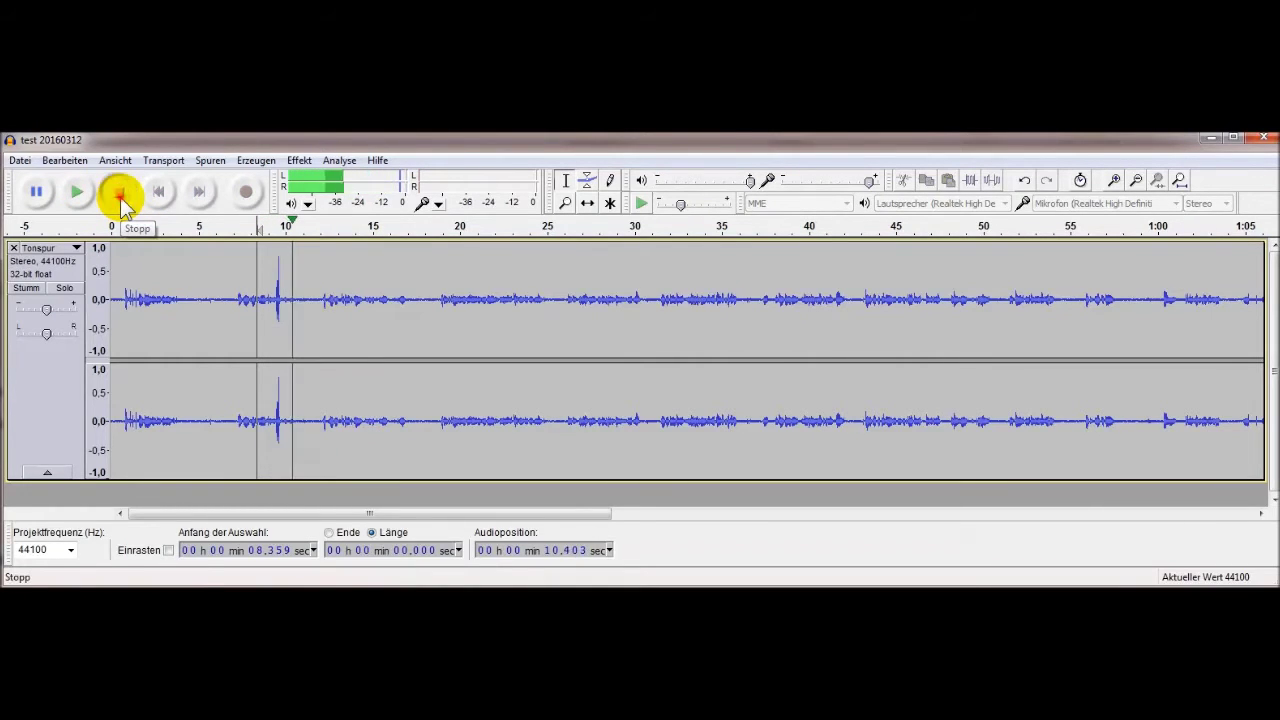
{"action": "left_click", "coordinate": [120, 197]}
{"action": "scroll", "coordinate": [271, 330], "scroll_direction": "up", "scroll_amount": 2, "text": "ctrl"}
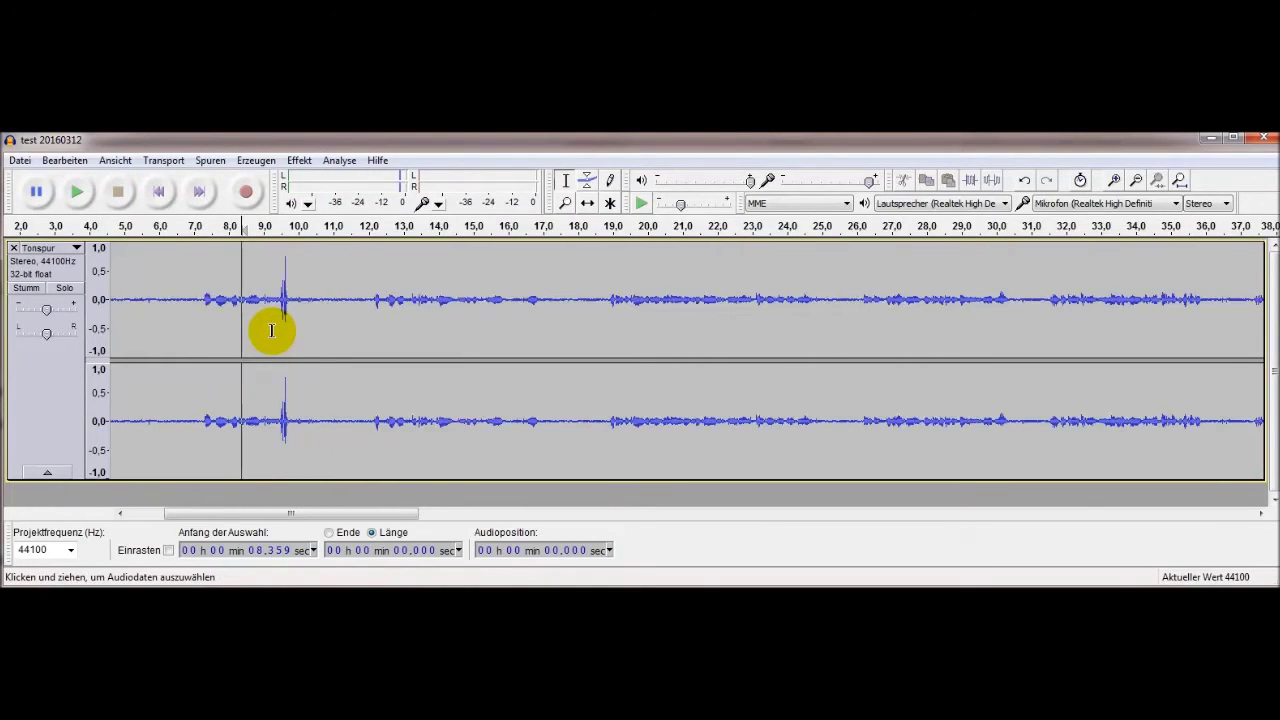
- Lower the click spike near 9.4 s by -8 dB and zoom out to the full recording
{"action": "left_click_drag", "start_coordinate": [286, 320], "coordinate": [308, 320]}
{"action": "left_click", "coordinate": [299, 160]}
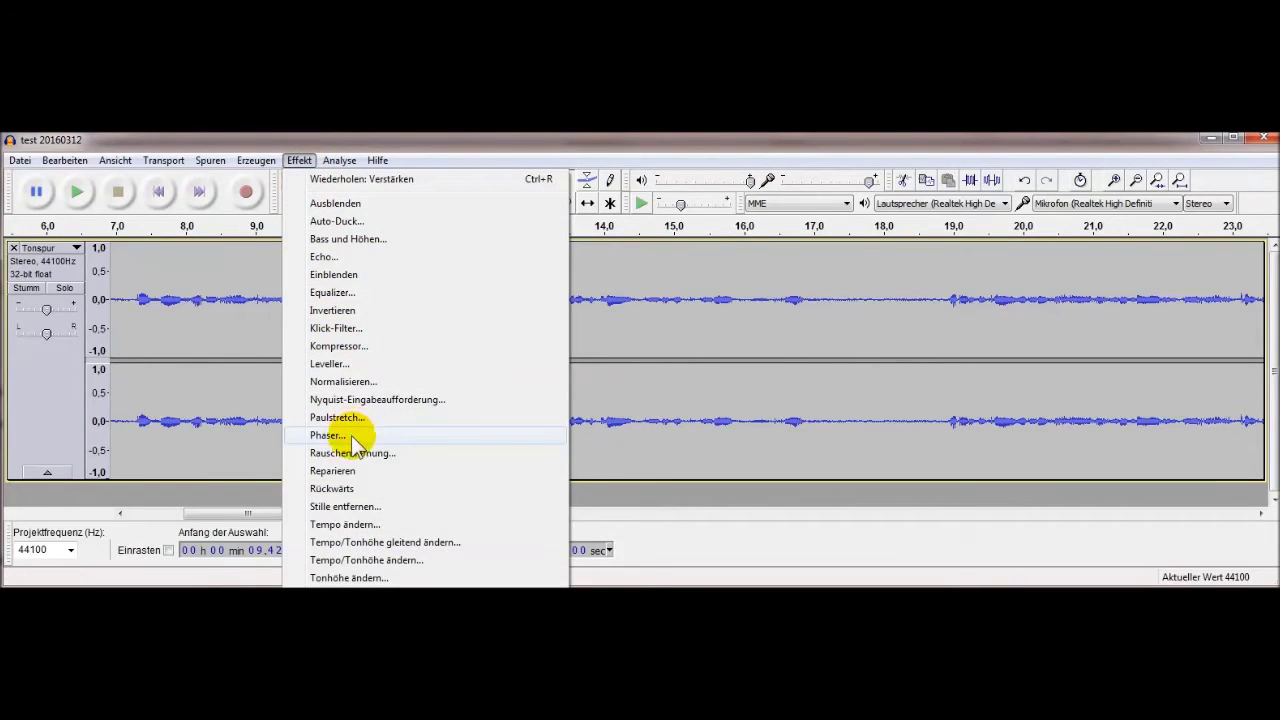
{"action": "left_click", "coordinate": [340, 578]}
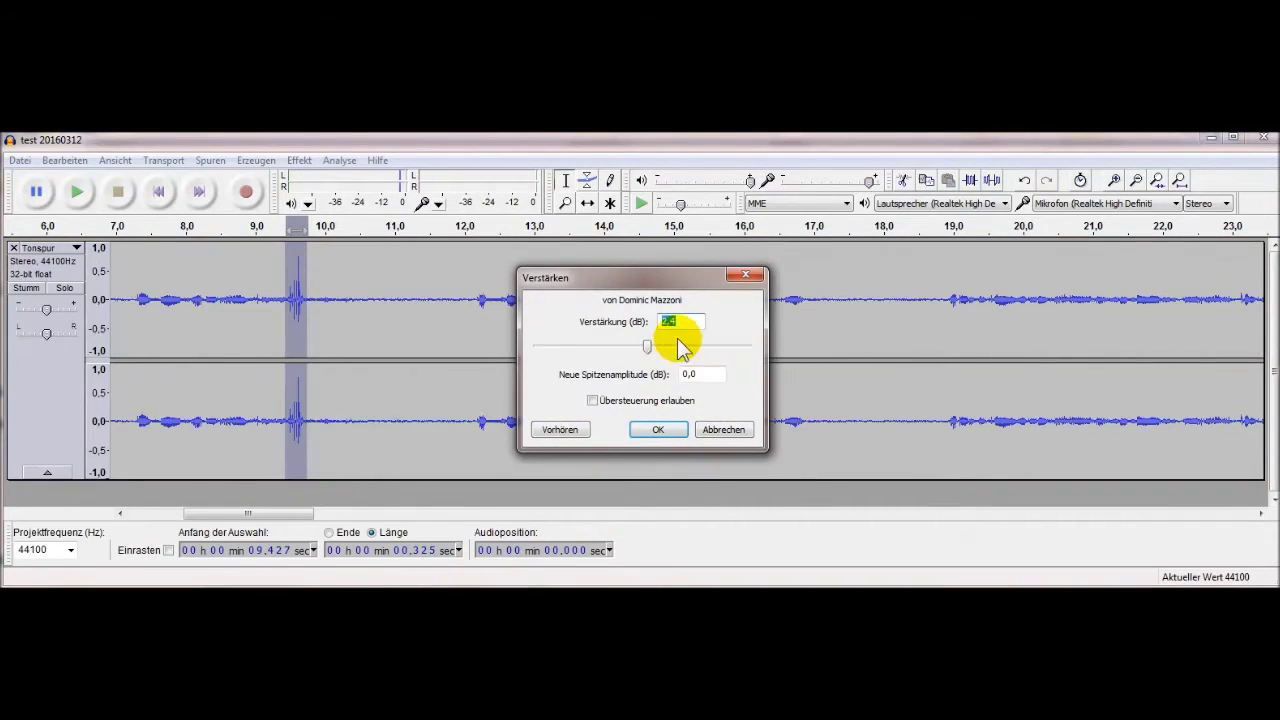
{"action": "type", "text": "-"}
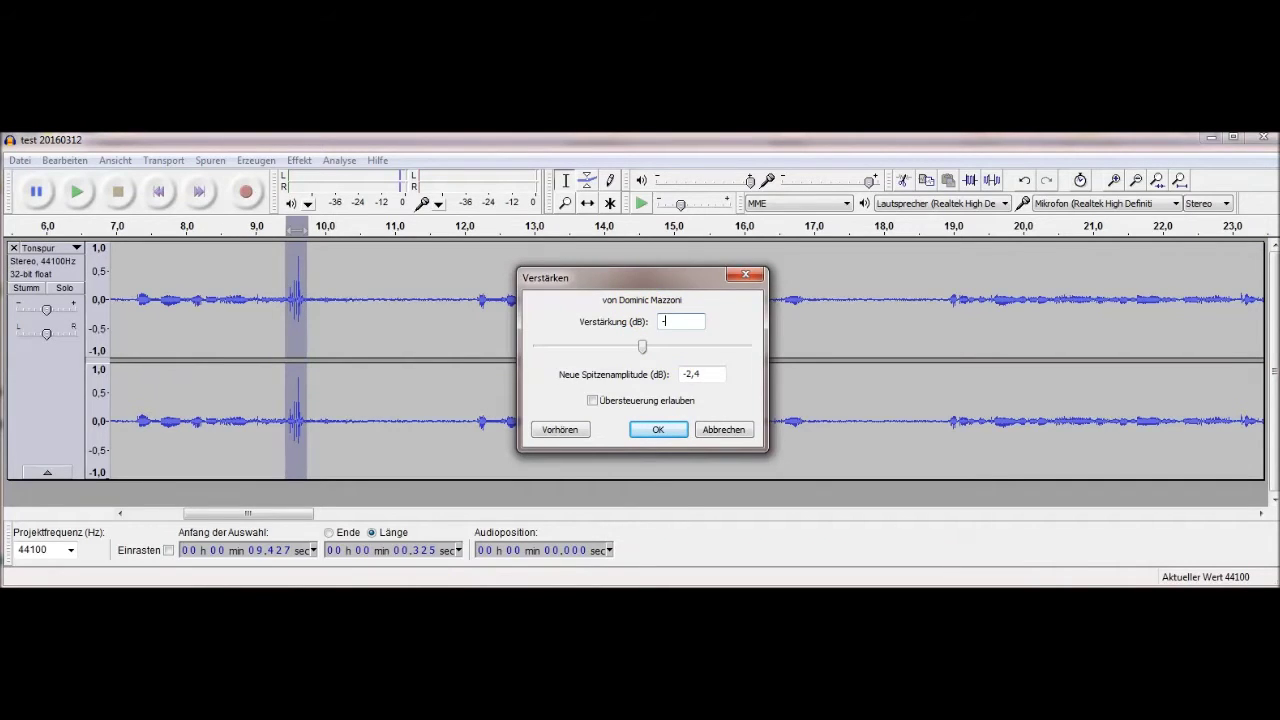
{"action": "type", "text": "8"}
{"action": "key", "text": "Return"}
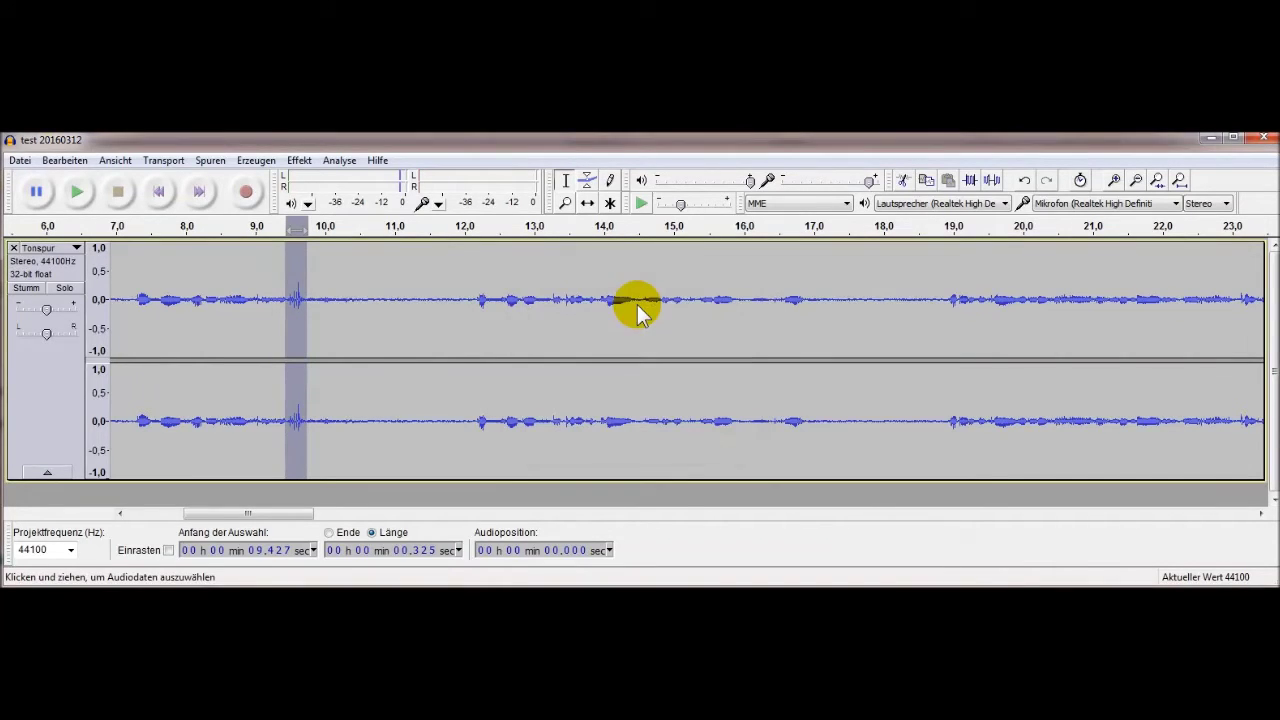
{"action": "left_click", "coordinate": [585, 337]}
{"action": "key", "text": "ctrl+3"}
{"action": "key", "text": "ctrl+3"}
{"action": "key", "text": "ctrl+3"}
{"action": "key", "text": "ctrl+3"}
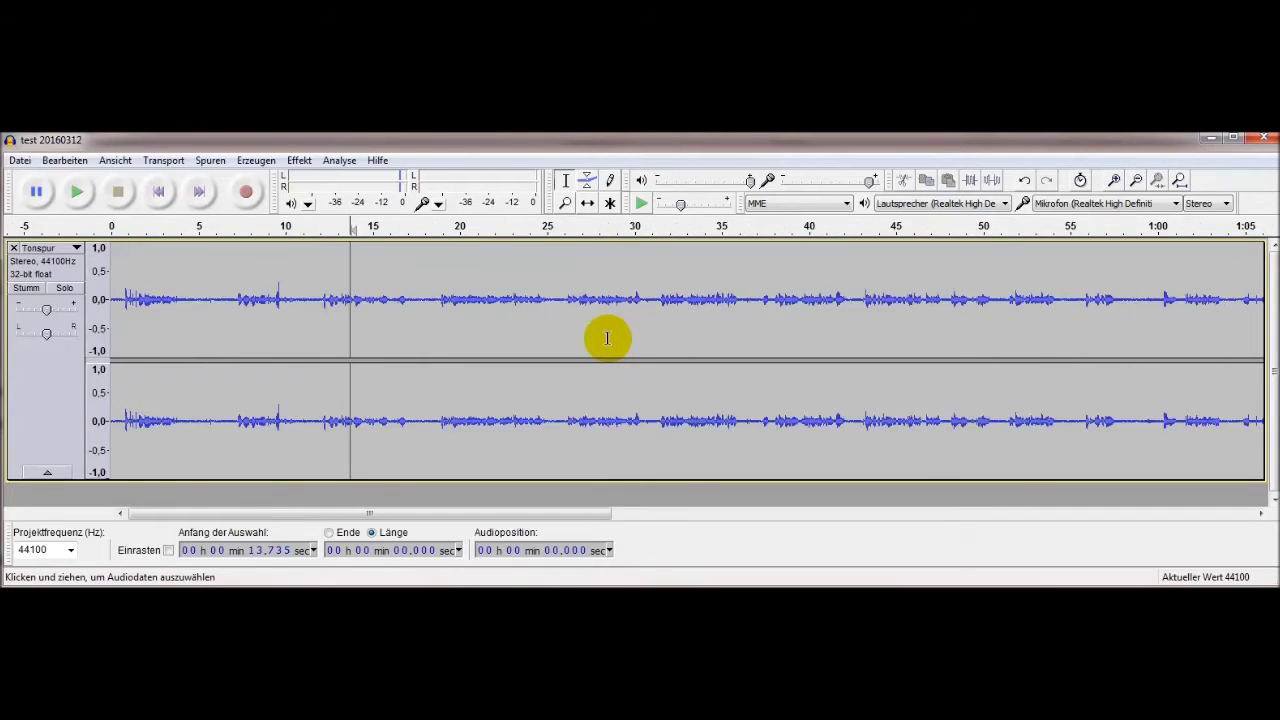
- Zoom in around 1:32 and play the audio to locate the click spike
{"action": "scroll", "coordinate": [607, 338], "scroll_direction": "up", "scroll_amount": 1, "text": "ctrl"}
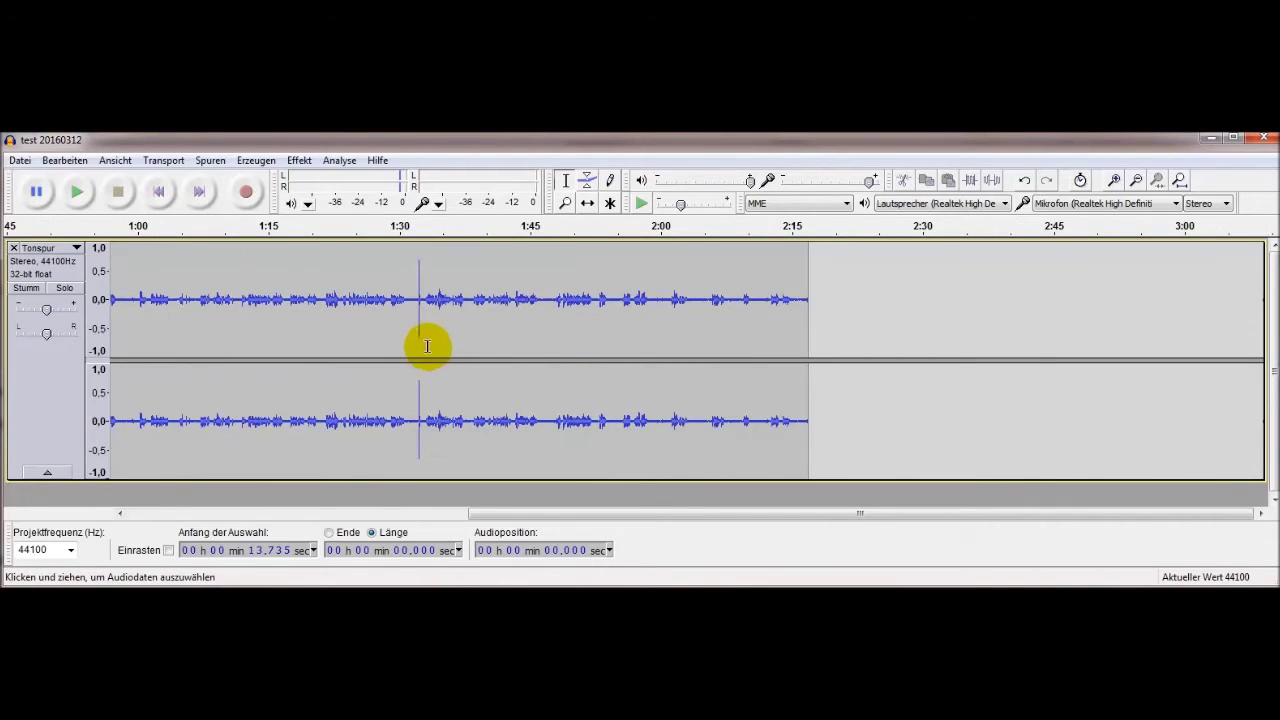
{"action": "scroll", "coordinate": [415, 337], "scroll_direction": "up", "scroll_amount": 2, "text": "ctrl"}
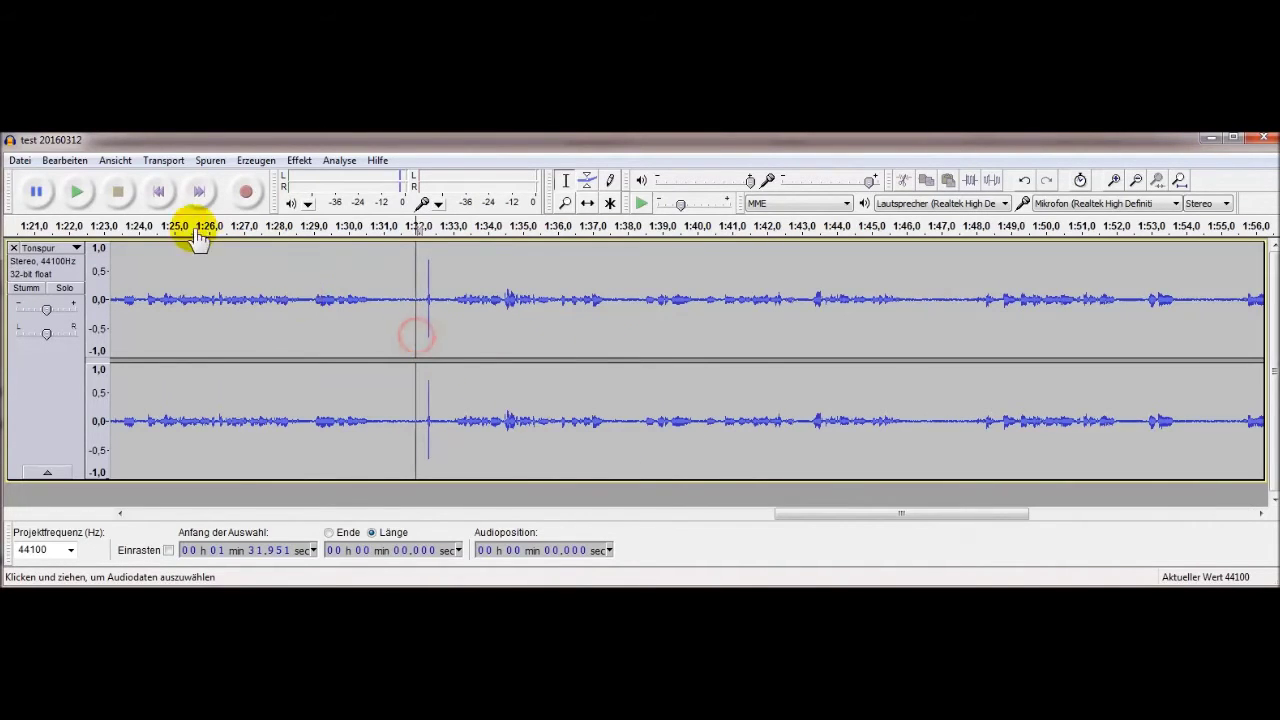
{"action": "left_click", "coordinate": [76, 196]}
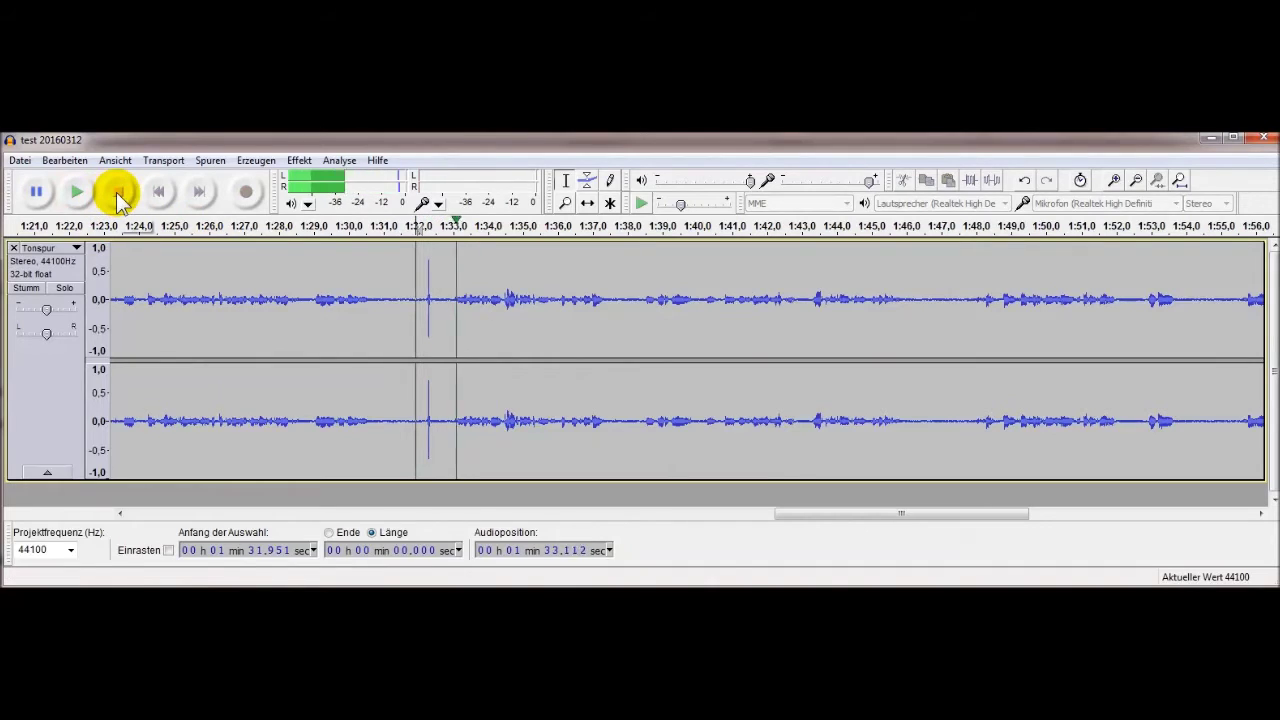
{"action": "left_click", "coordinate": [118, 195]}
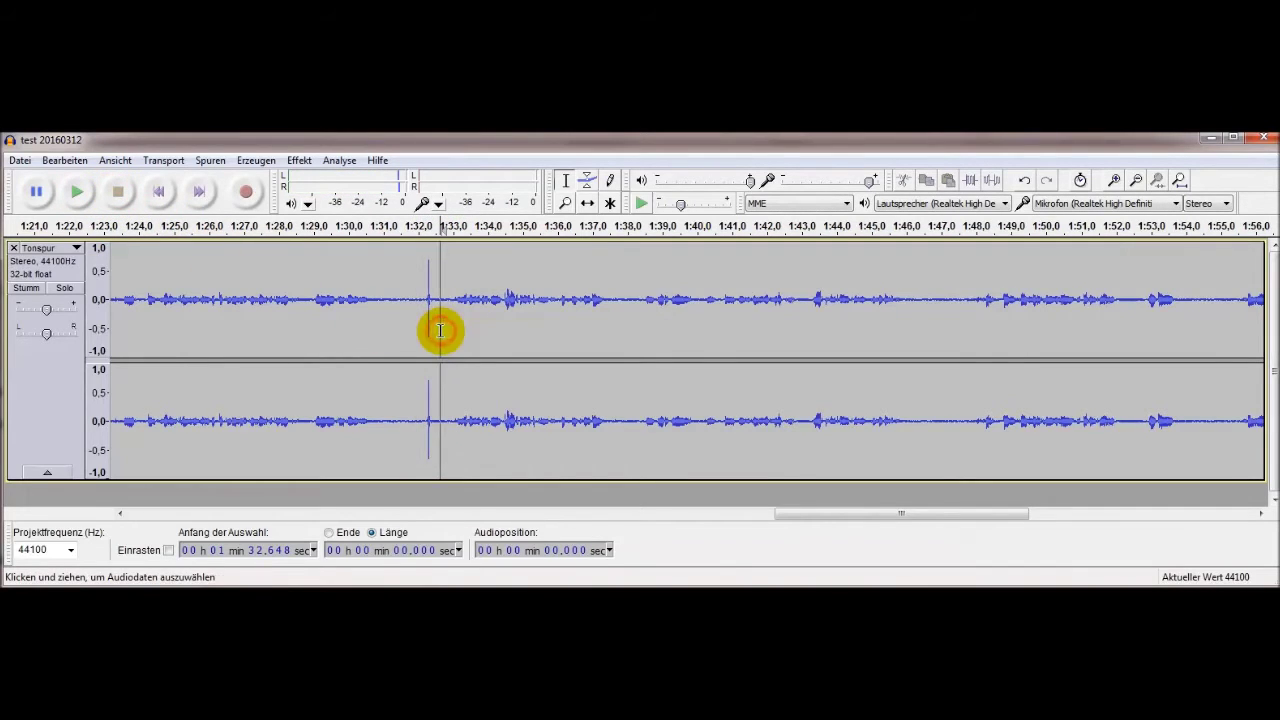
- Replace the selected spike near 1:32 with silence
{"action": "left_click_drag", "start_coordinate": [425, 331], "coordinate": [431, 331]}
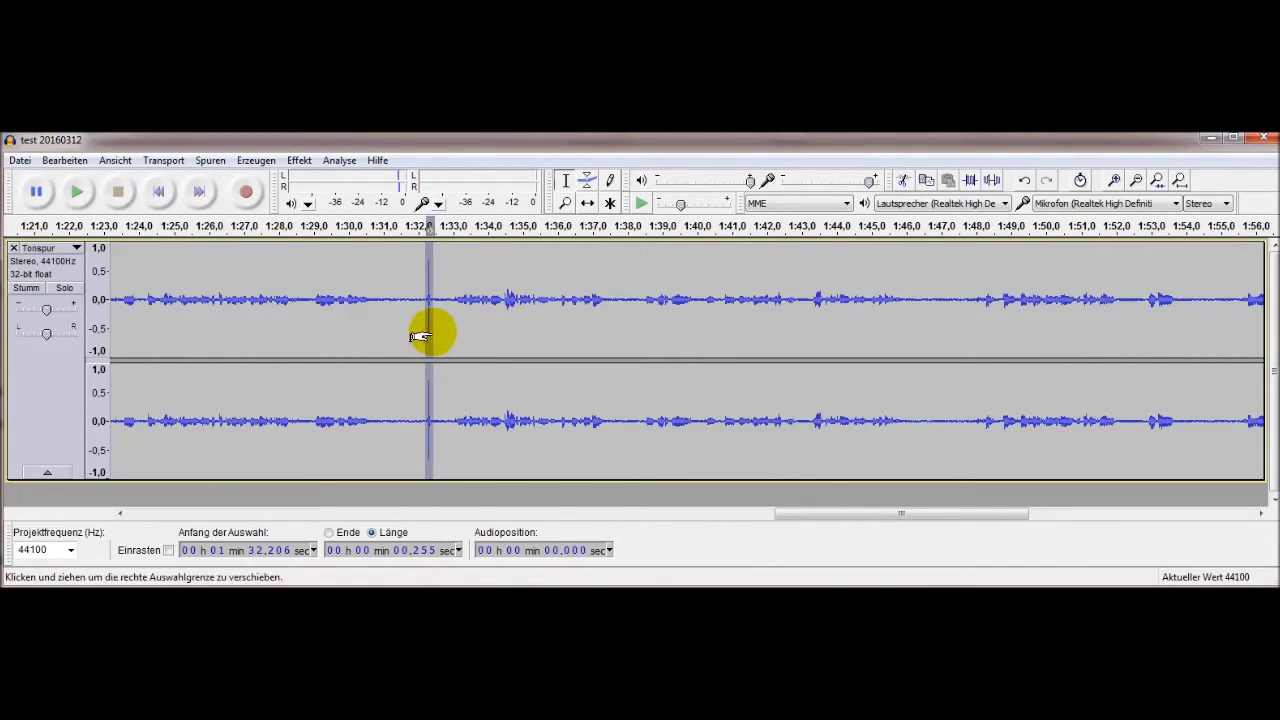
{"action": "left_click", "coordinate": [250, 161]}
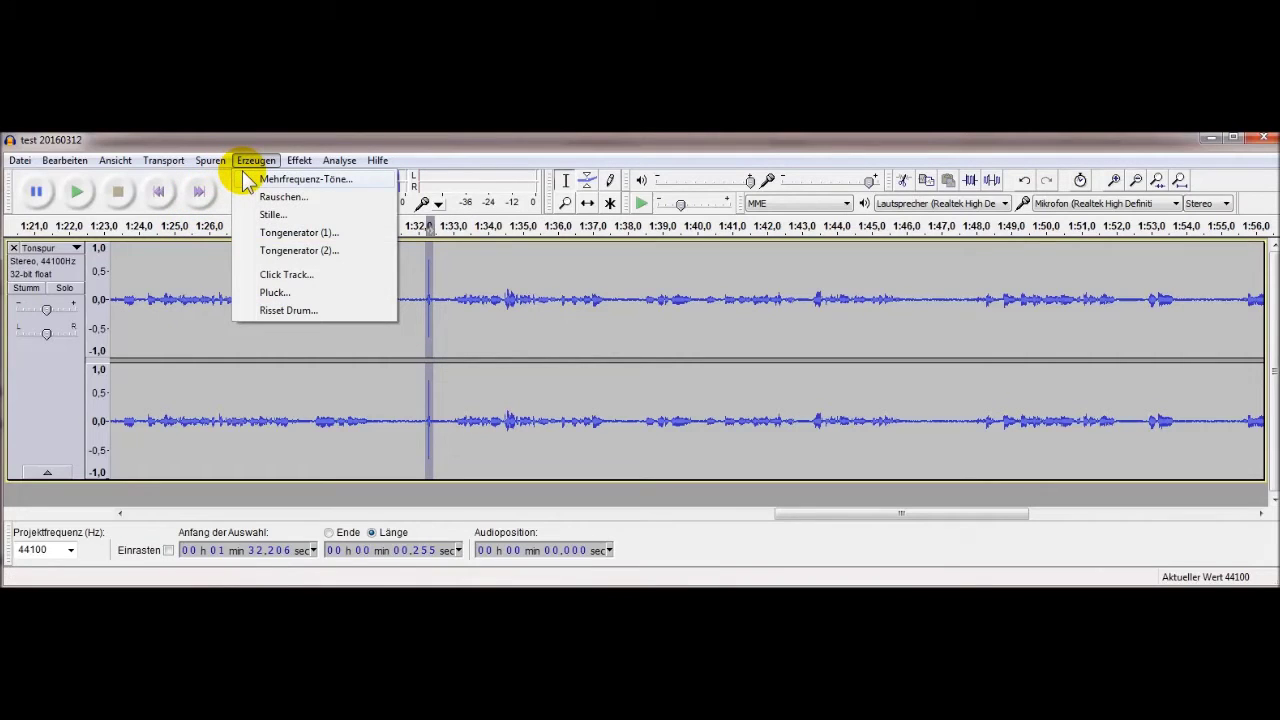
{"action": "left_click", "coordinate": [272, 216]}
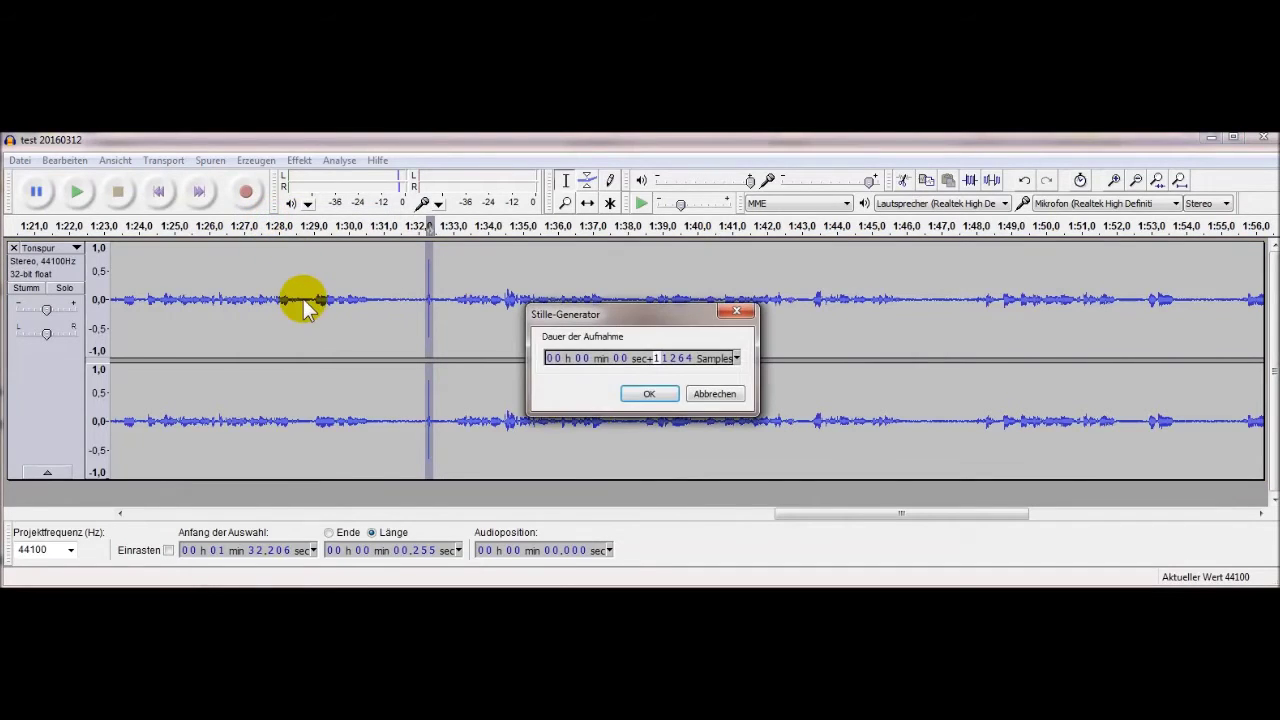
{"action": "left_click", "coordinate": [640, 393]}
{"action": "left_click", "coordinate": [476, 347]}
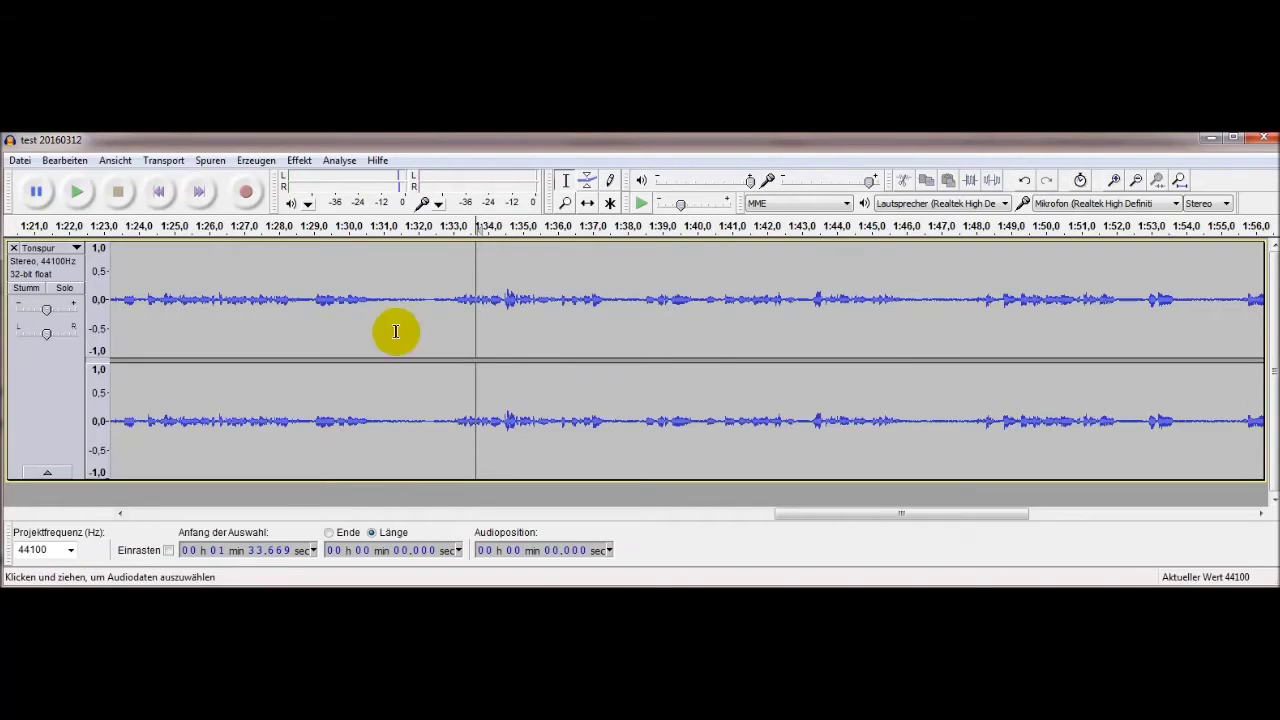
{"action": "left_click", "coordinate": [300, 163]}
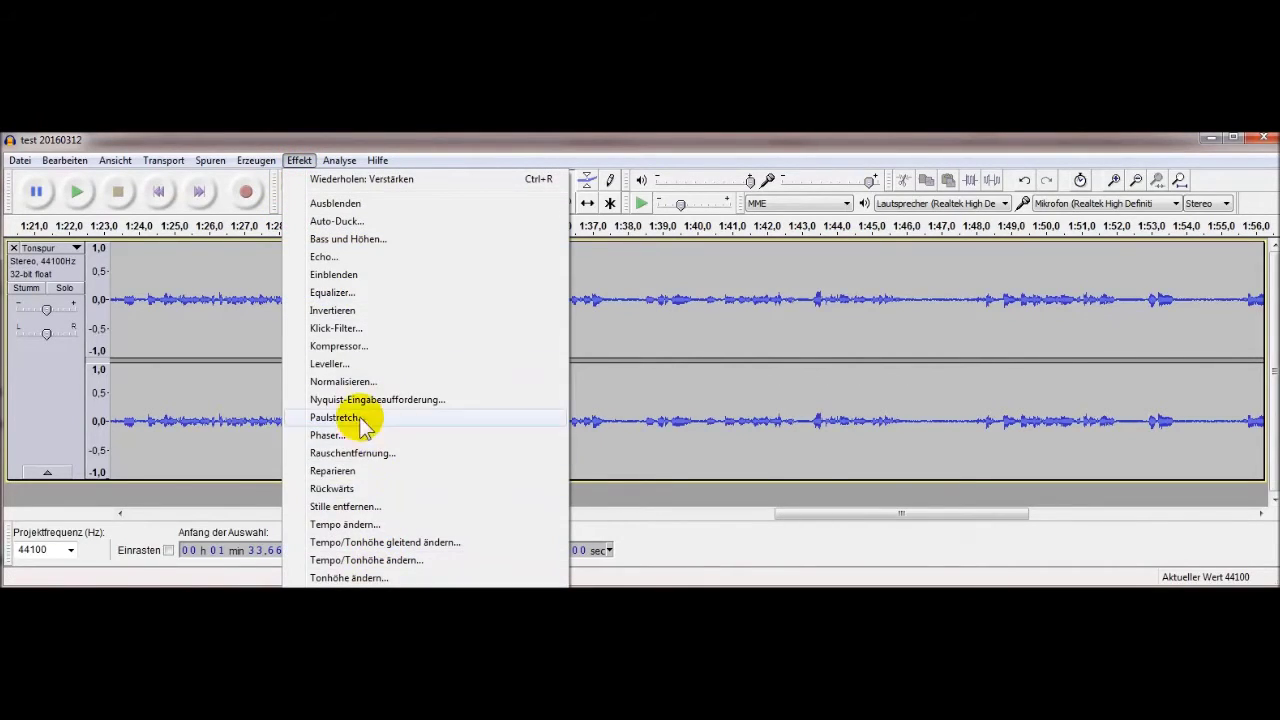
- Amplify the whole voice track by 5 dB instead of the proposed 10,4 dB
{"action": "left_click", "coordinate": [330, 596]}
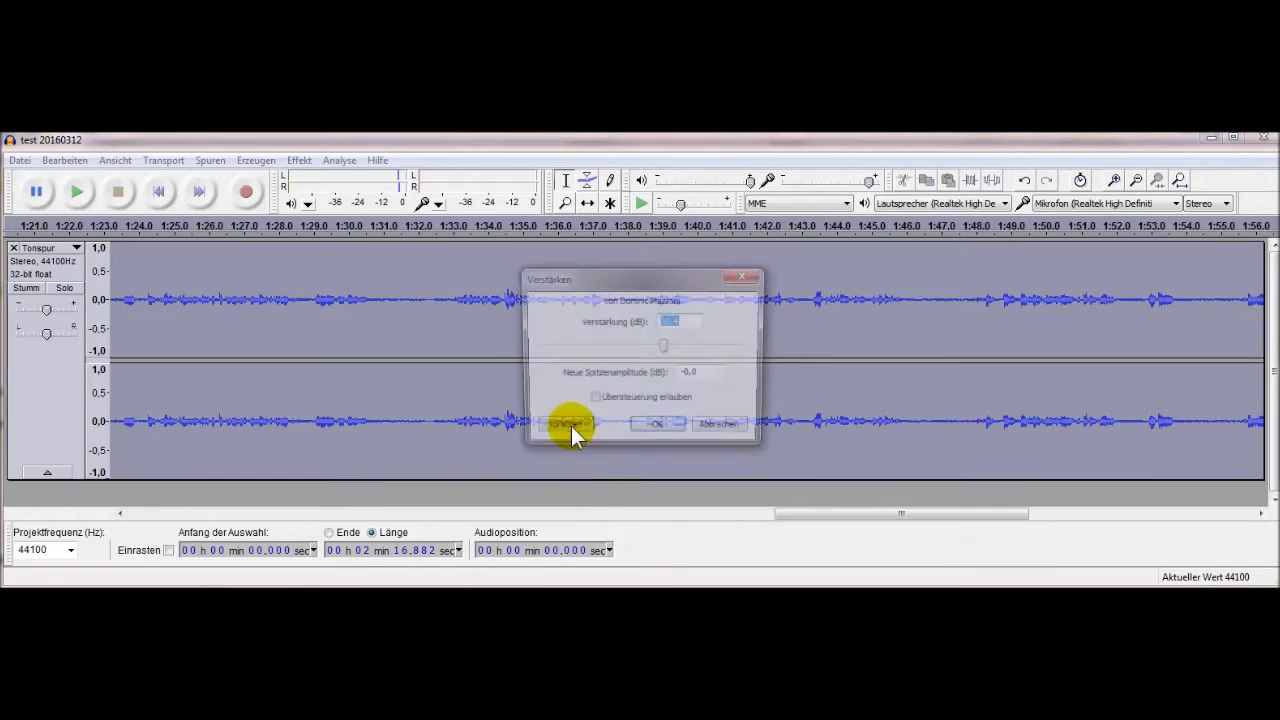
{"action": "left_click_drag", "start_coordinate": [694, 325], "coordinate": [640, 320]}
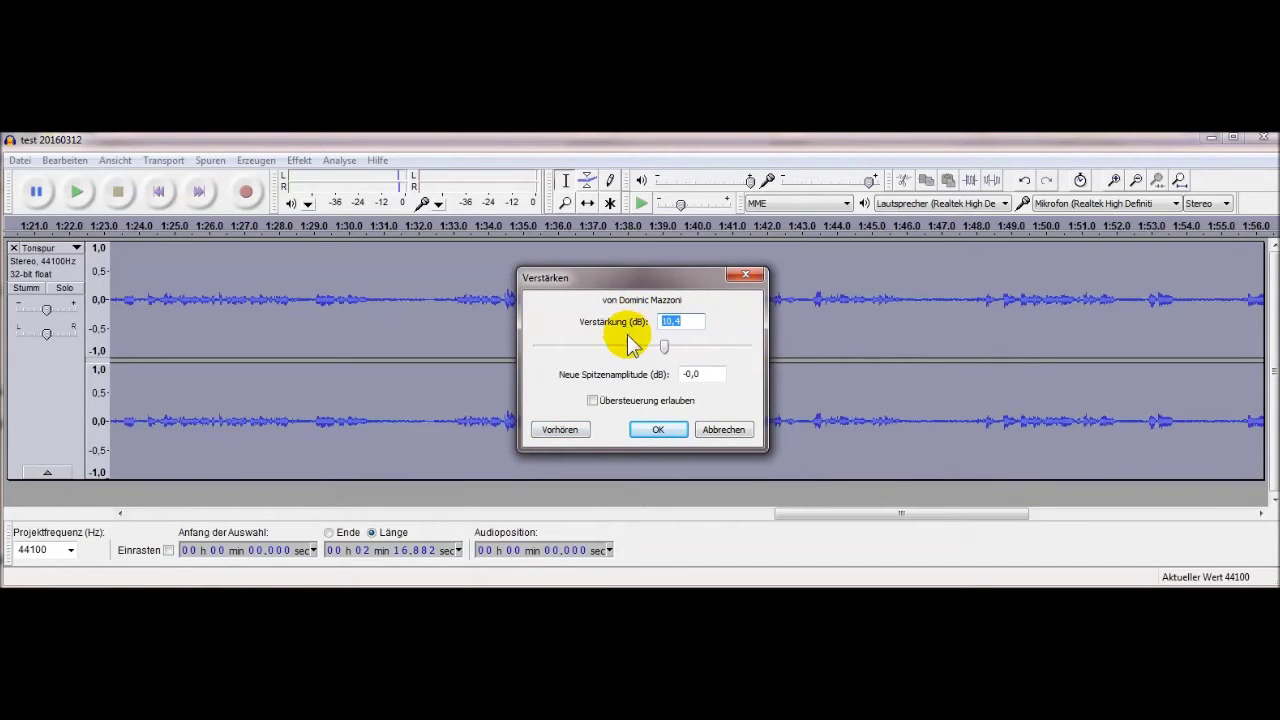
{"action": "type", "text": "5"}
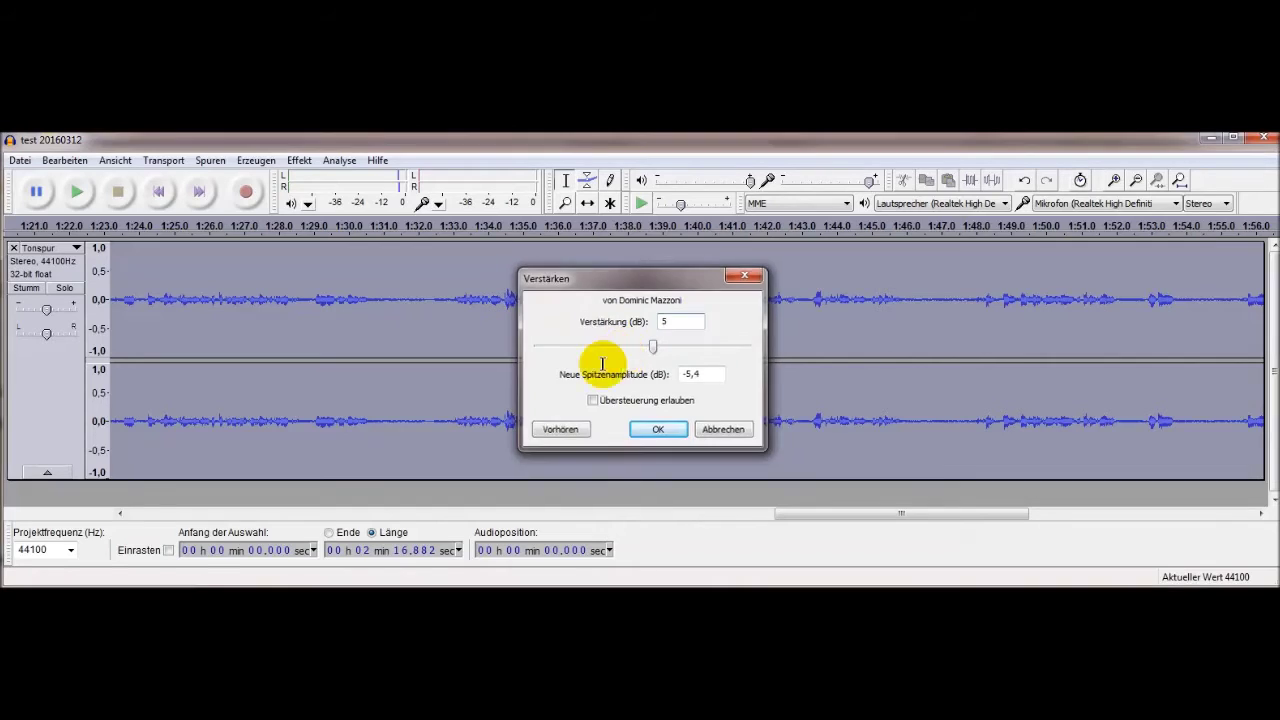
{"action": "key", "text": "Return"}
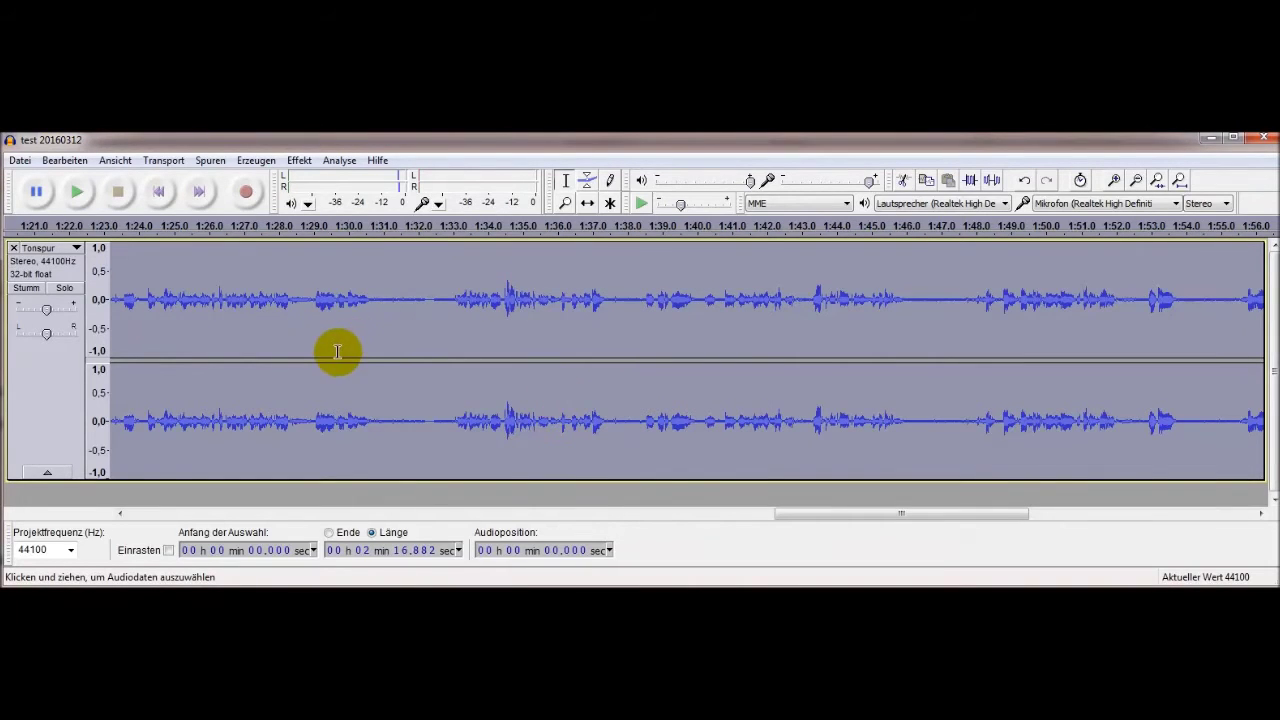
- Listen to the boosted recording starting from about 1:11
{"action": "scroll", "coordinate": [347, 331], "scroll_direction": "down", "scroll_amount": 2, "text": "ctrl"}
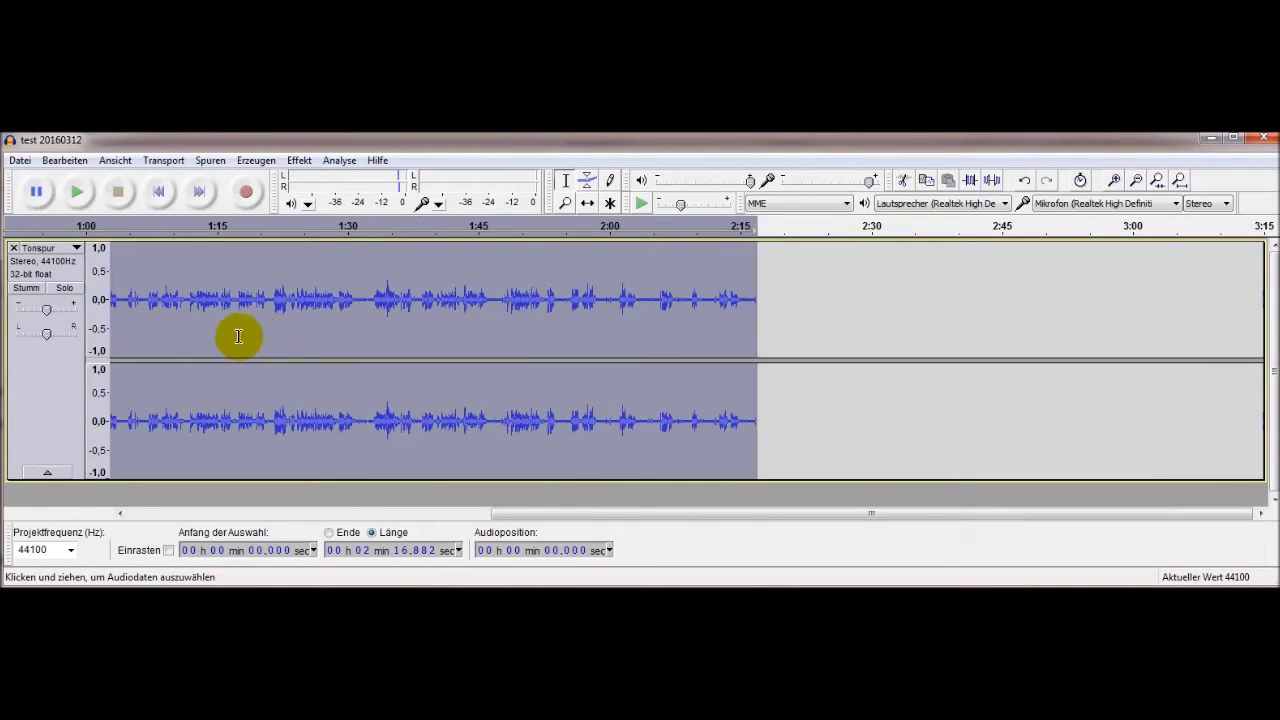
{"action": "left_click", "coordinate": [186, 333]}
{"action": "left_click", "coordinate": [84, 195]}
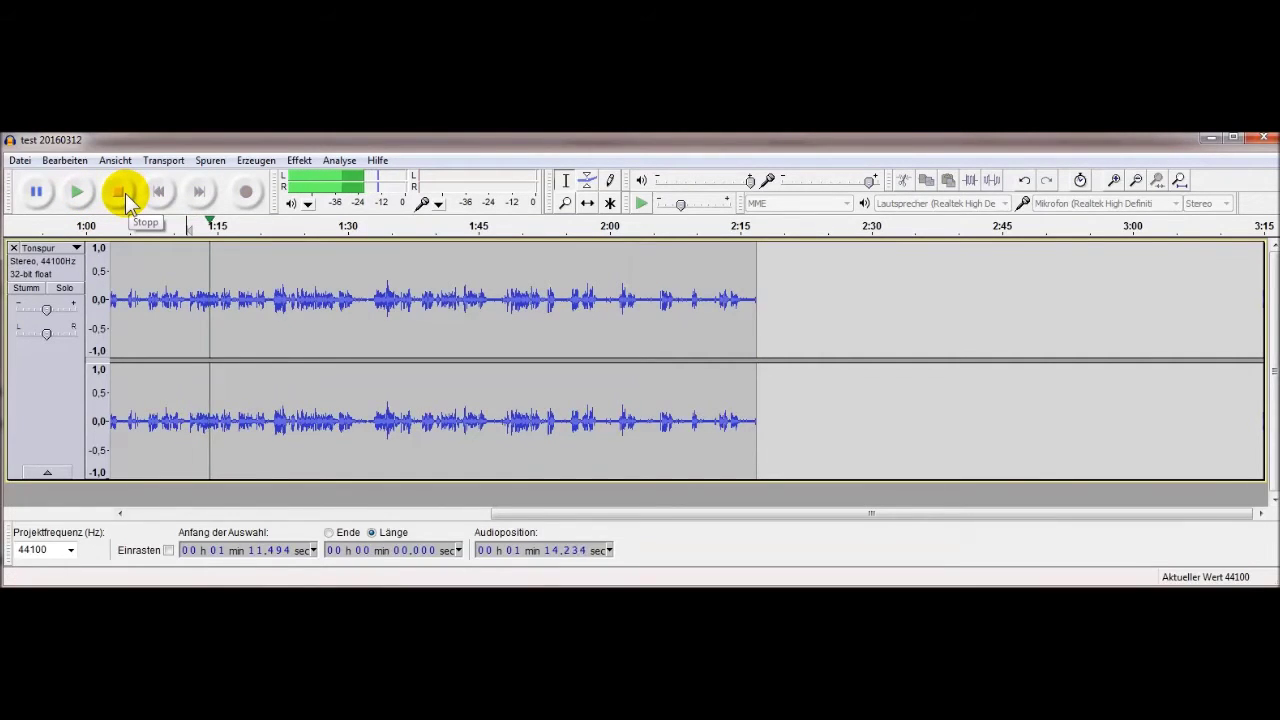
{"action": "left_click", "coordinate": [125, 193]}
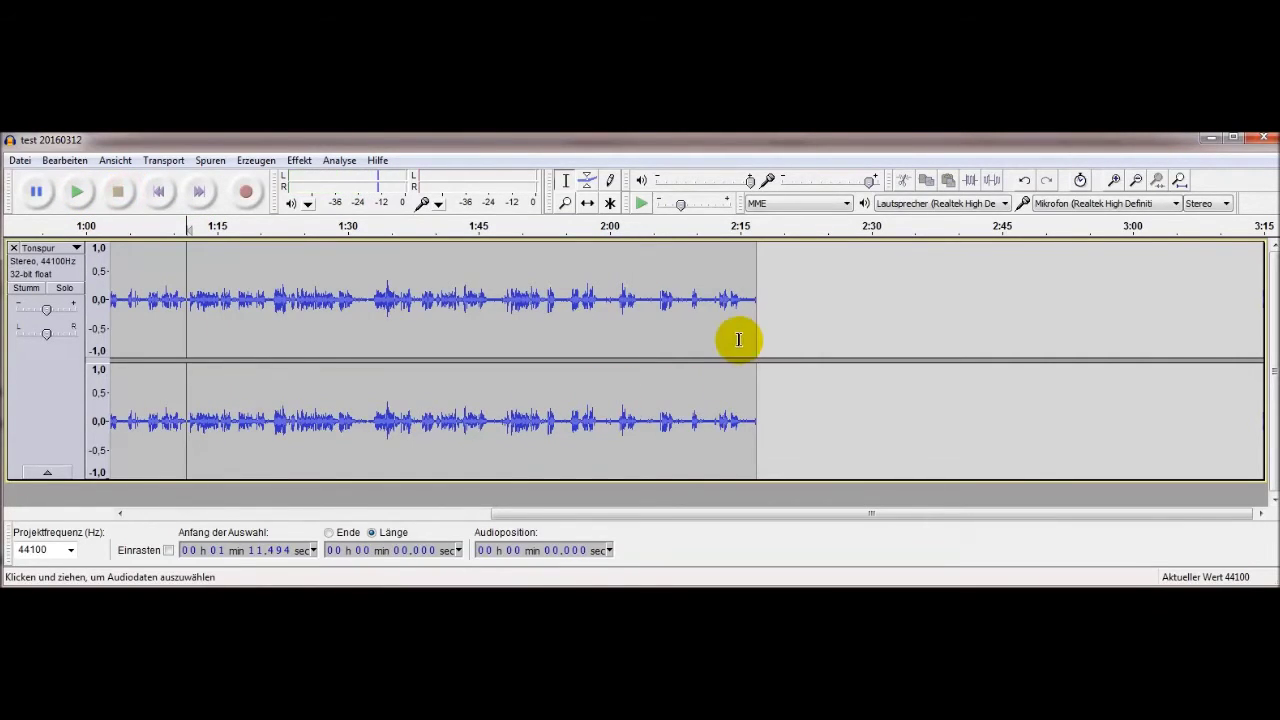
- Zoom to the end, play from about 2:10.6, and select the noise-only gap around 2:11
{"action": "scroll", "coordinate": [697, 338], "scroll_direction": "up", "scroll_amount": 4, "text": "ctrl"}
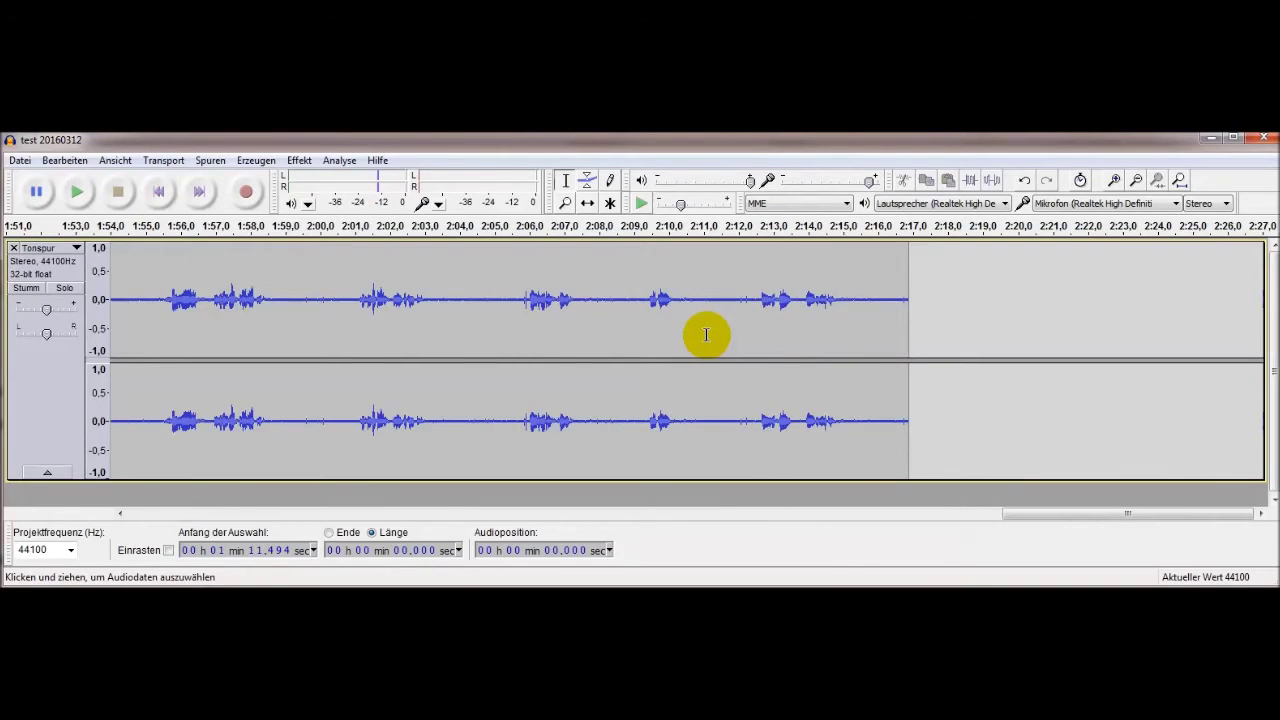
{"action": "scroll", "coordinate": [706, 334], "scroll_direction": "up", "scroll_amount": 1, "text": "ctrl"}
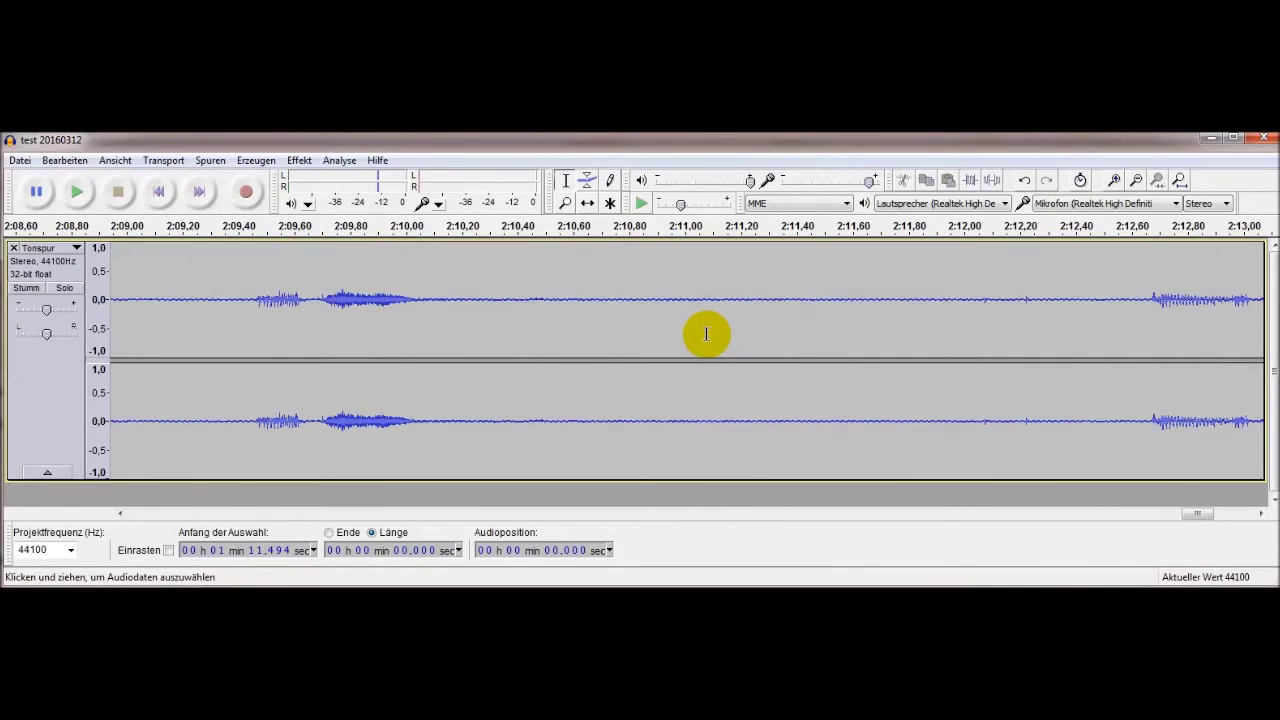
{"action": "left_click", "coordinate": [580, 326]}
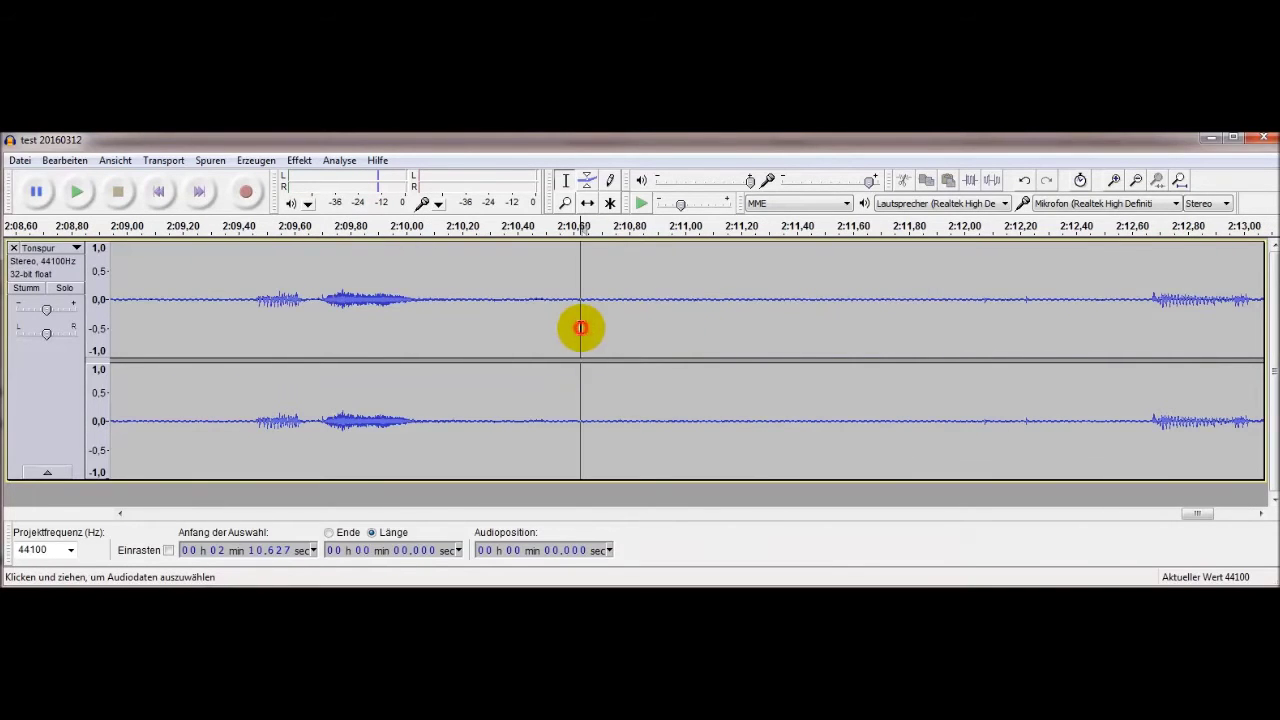
{"action": "left_click", "coordinate": [77, 191]}
{"action": "left_click", "coordinate": [120, 193]}
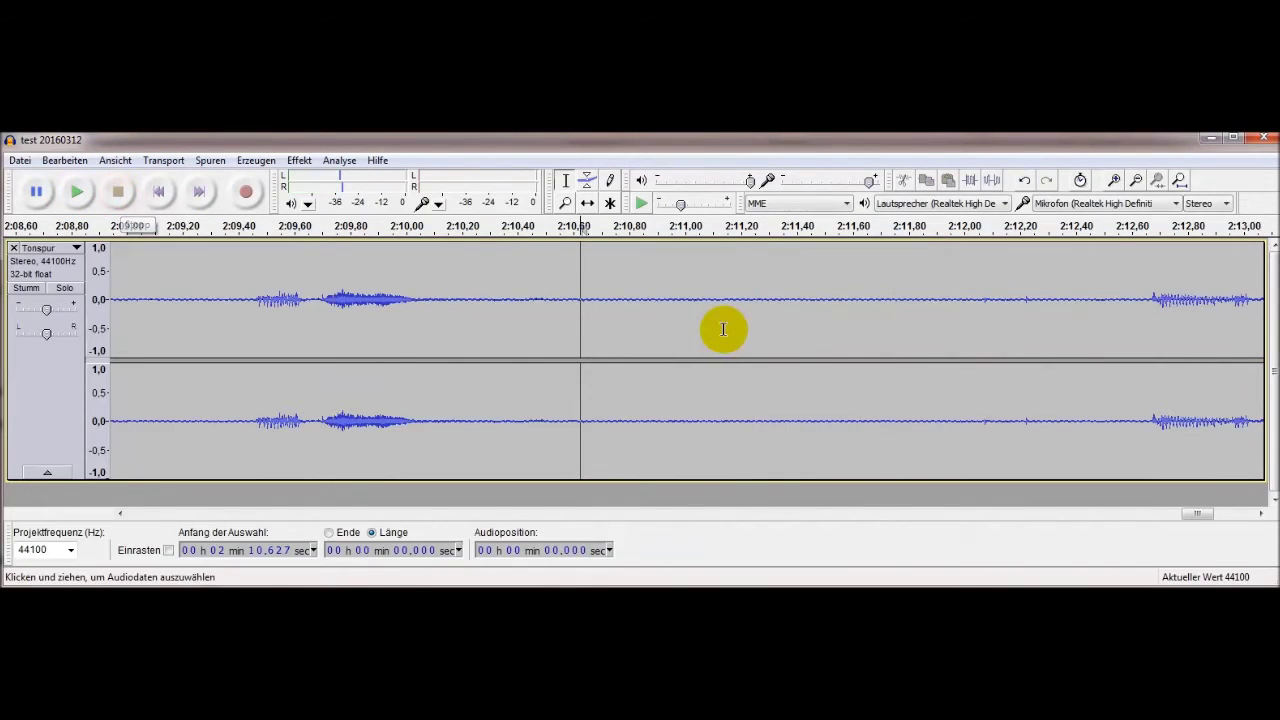
{"action": "left_click_drag", "start_coordinate": [654, 331], "coordinate": [842, 340]}
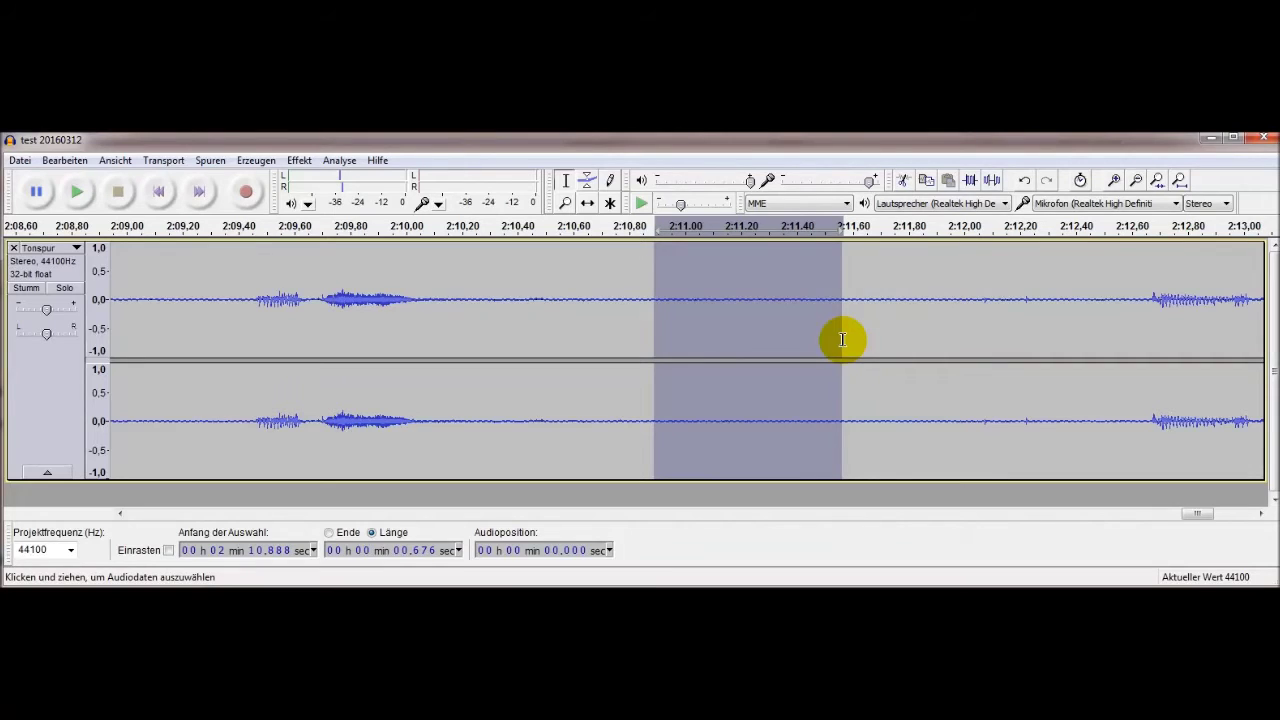
- Capture the noise profile from the quiet selection near 2:11 via Rauschentfernung
{"action": "left_click", "coordinate": [296, 161]}
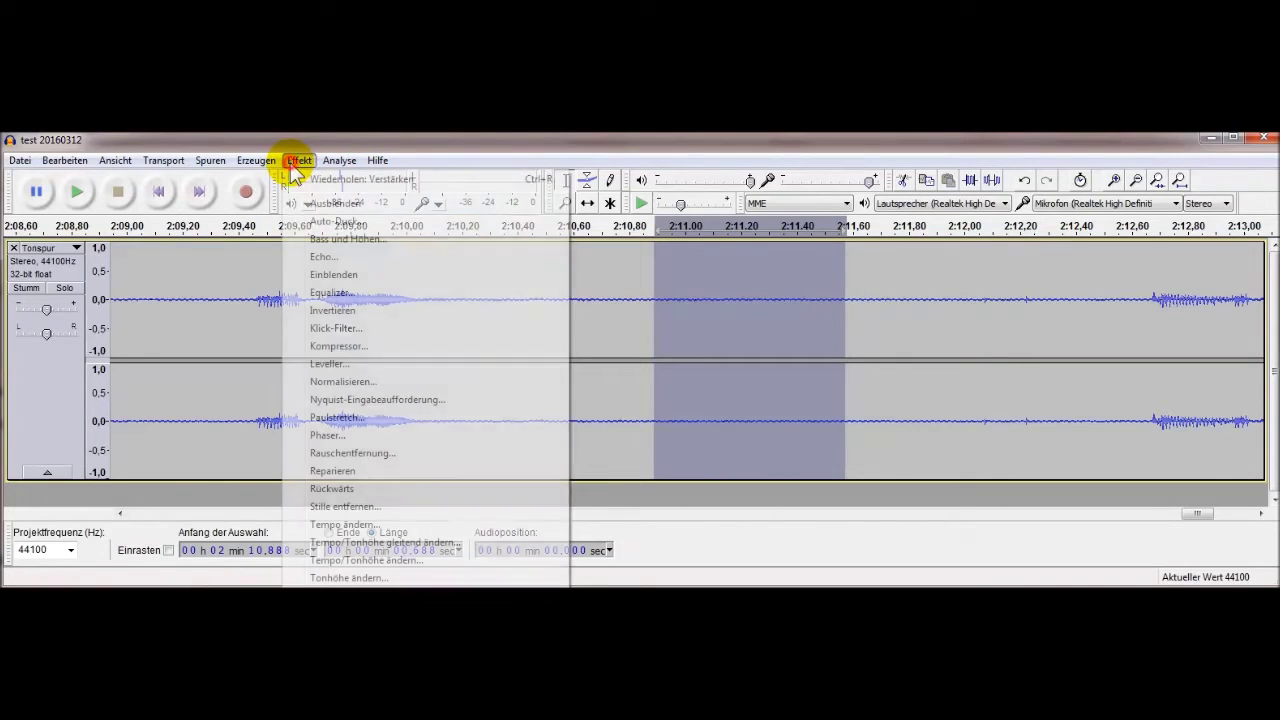
{"action": "left_click", "coordinate": [331, 457]}
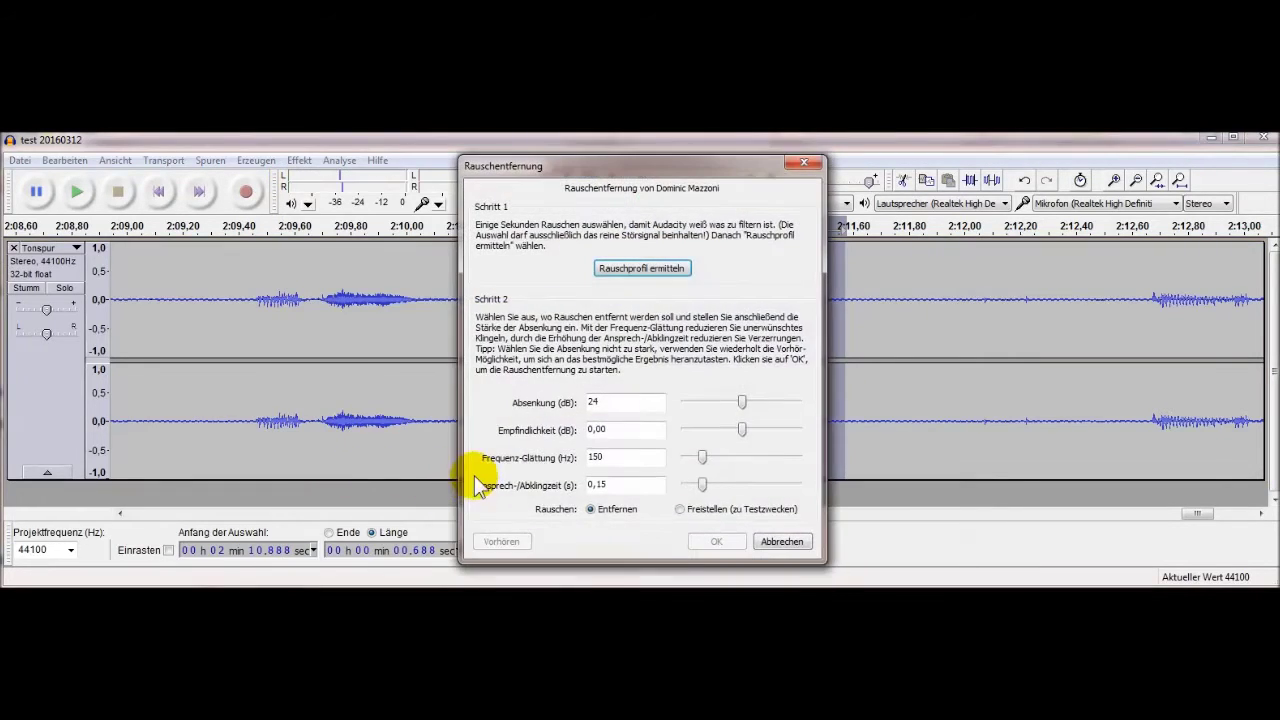
{"action": "left_click_drag", "start_coordinate": [668, 186], "coordinate": [380, 320]}
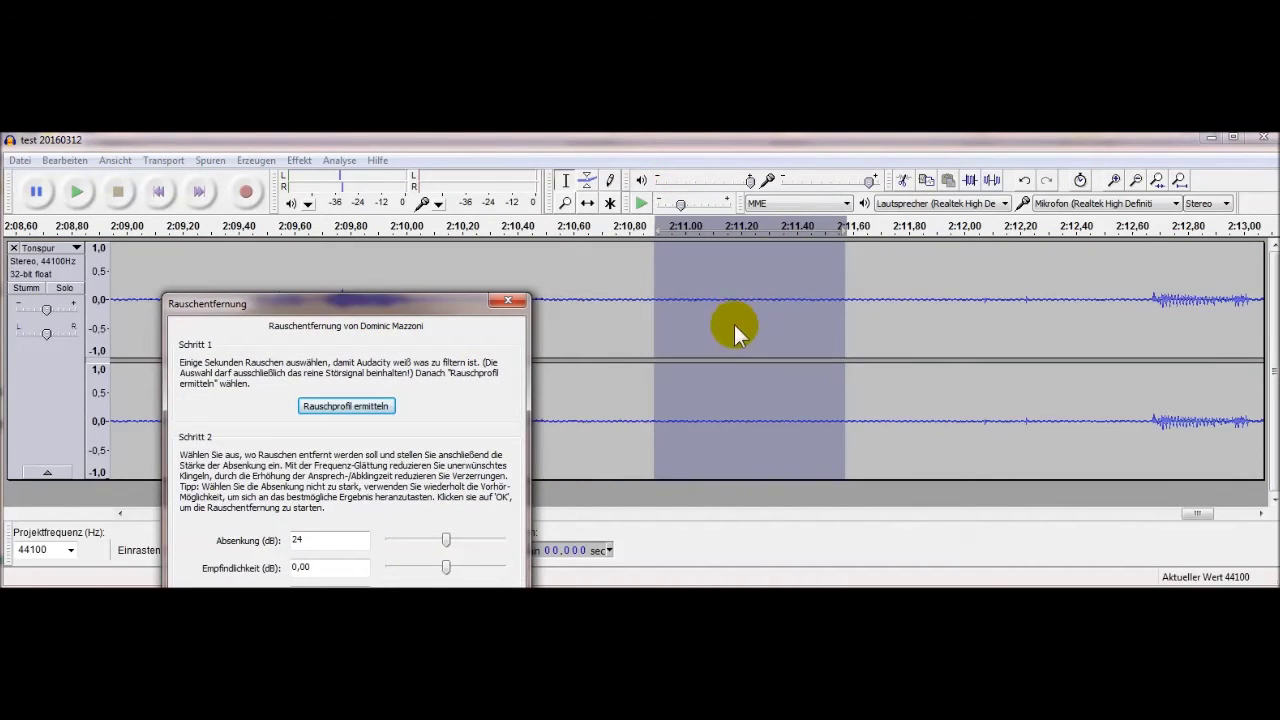
{"action": "left_click_drag", "start_coordinate": [414, 304], "coordinate": [440, 156]}
{"action": "left_click", "coordinate": [361, 262]}
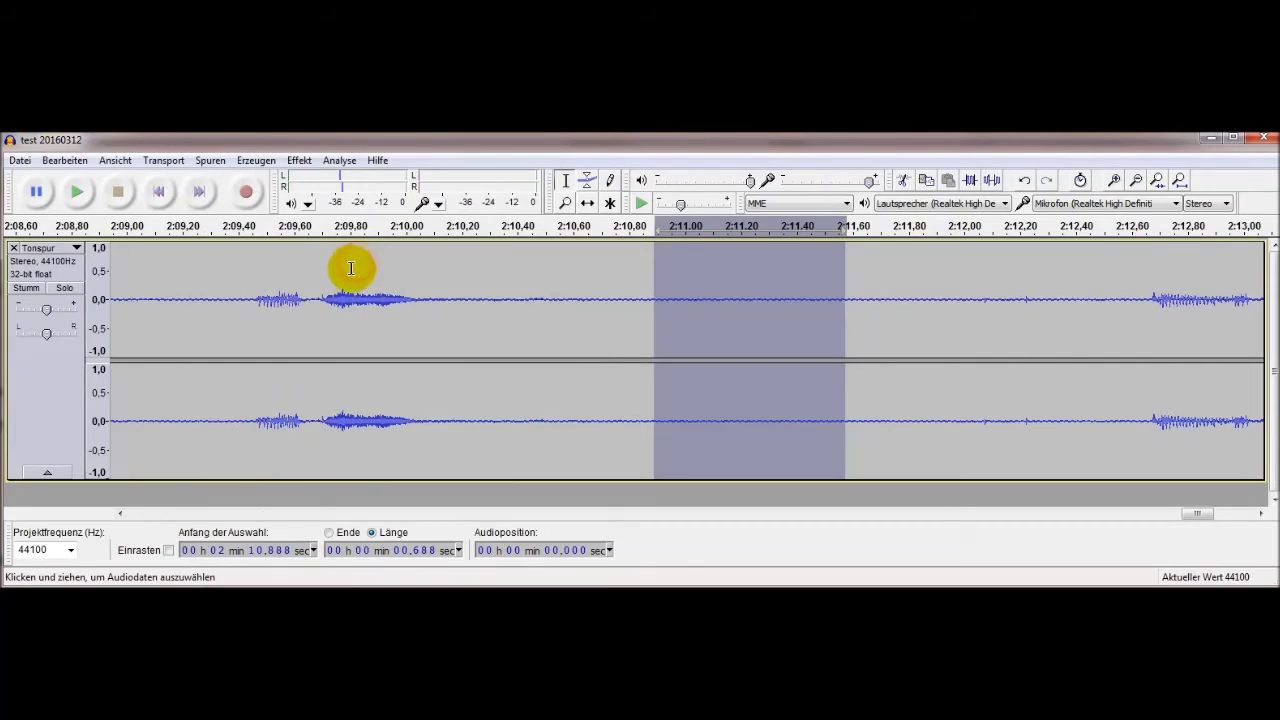
- Apply noise removal with 24 dB reduction to the entire commentary track
{"action": "left_click", "coordinate": [299, 161]}
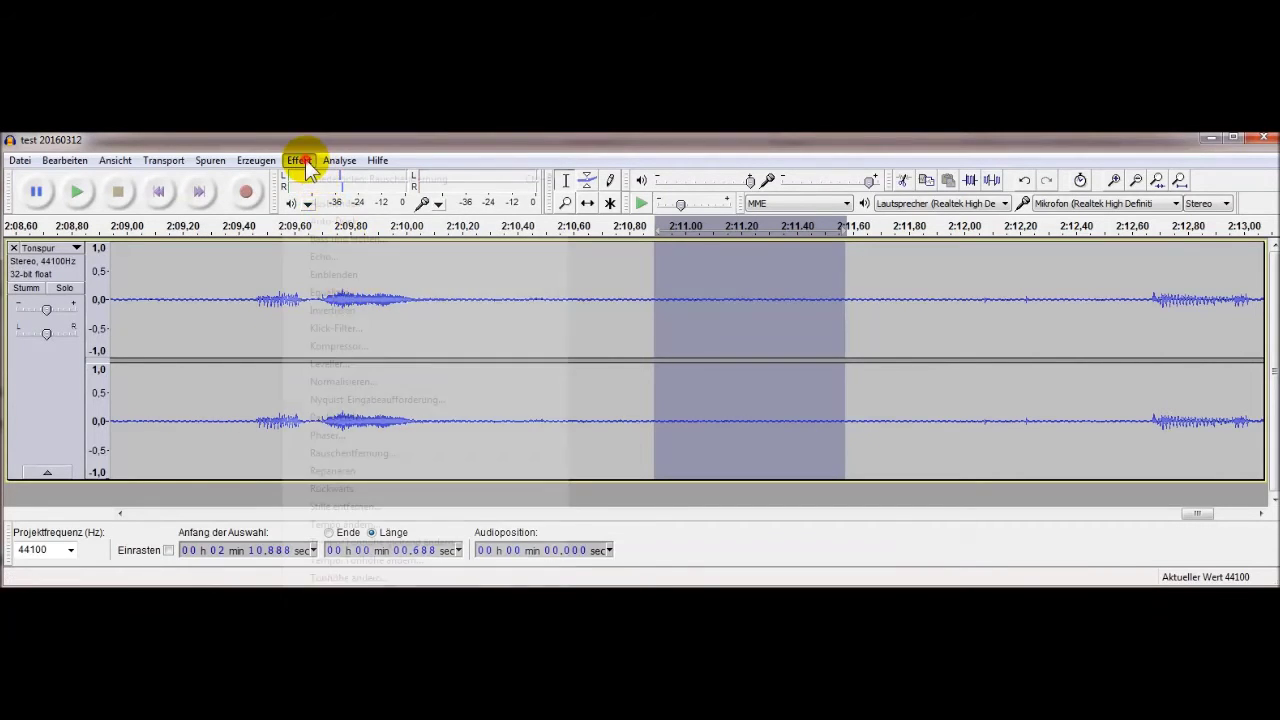
{"action": "left_click", "coordinate": [330, 455]}
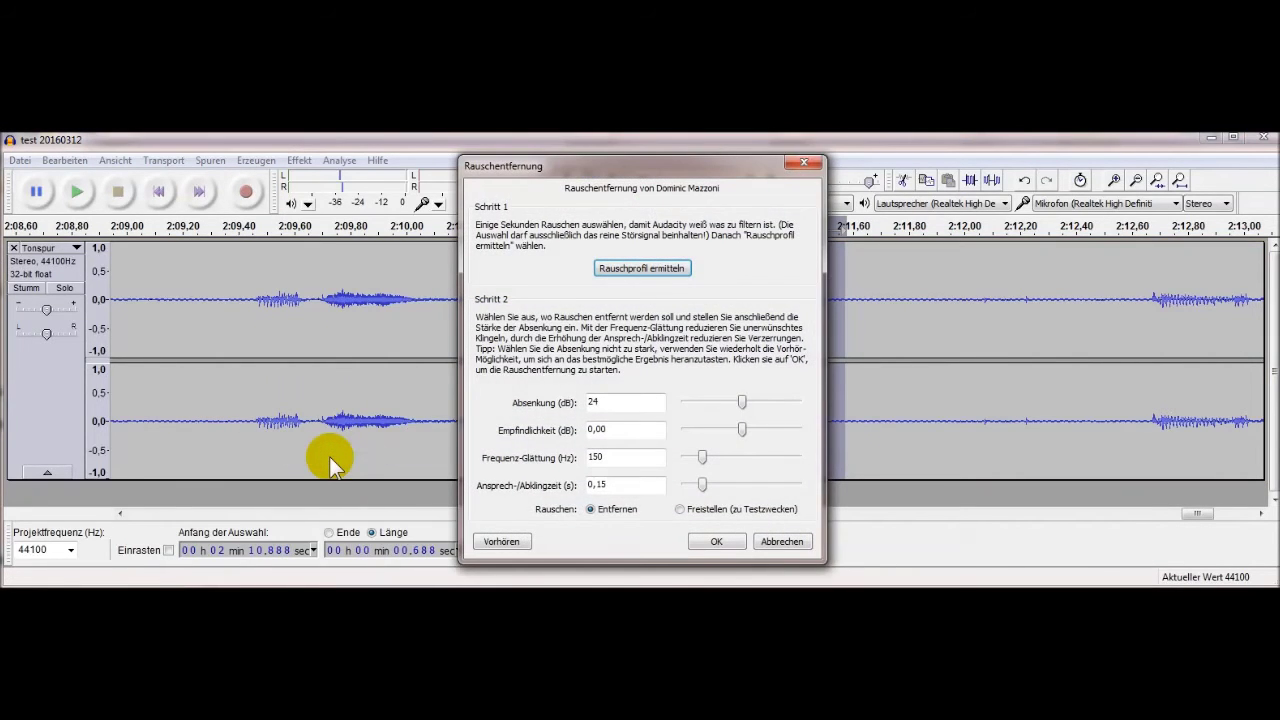
{"action": "left_click", "coordinate": [803, 162]}
{"action": "left_click", "coordinate": [890, 276]}
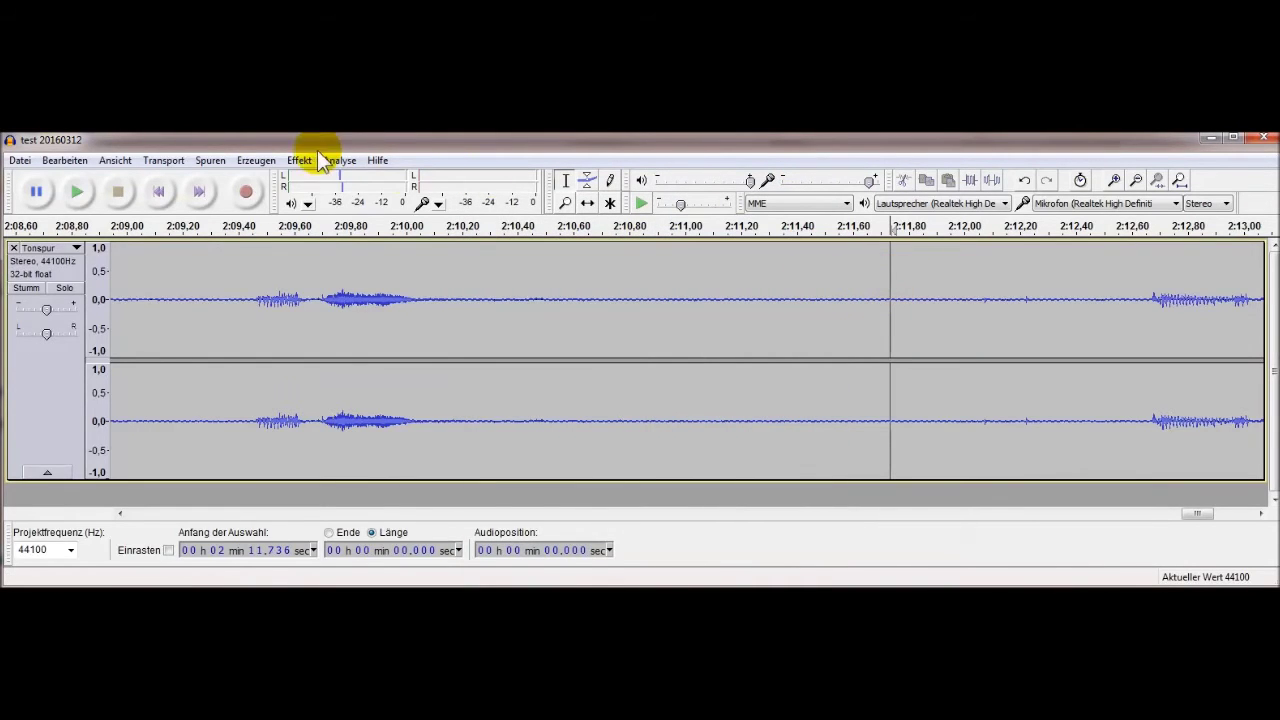
{"action": "left_click", "coordinate": [298, 161]}
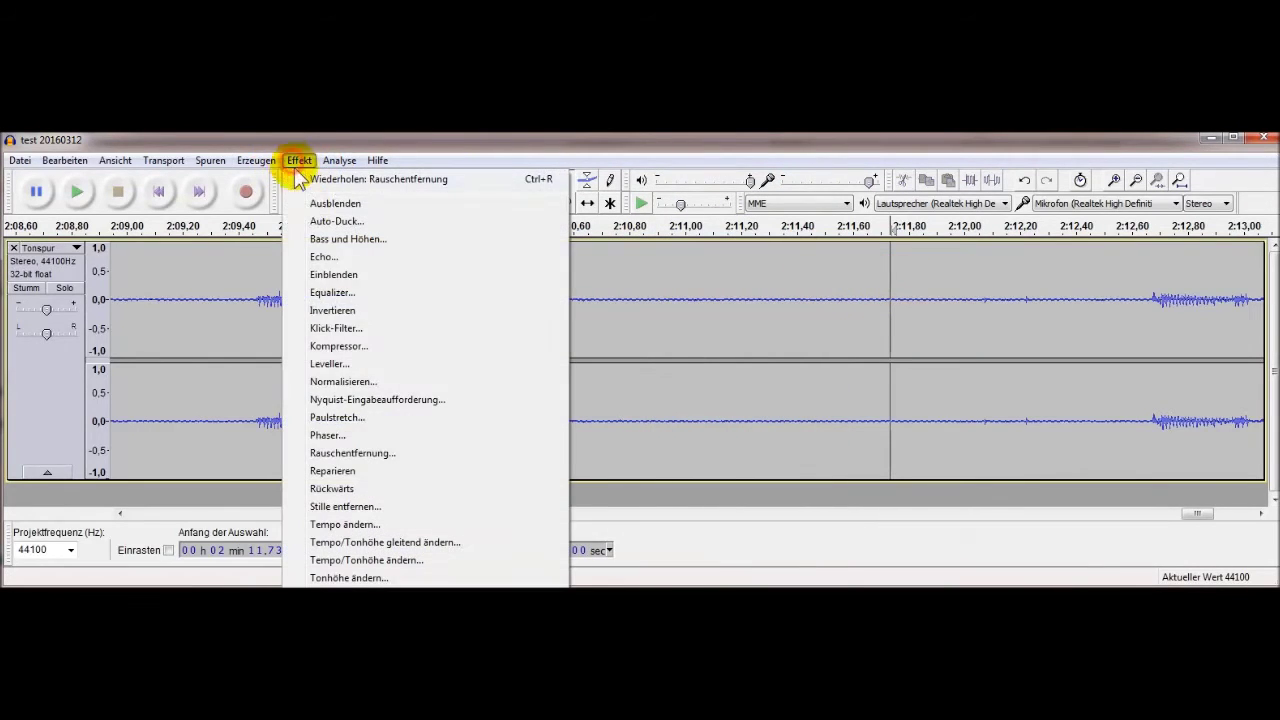
{"action": "left_click", "coordinate": [330, 455]}
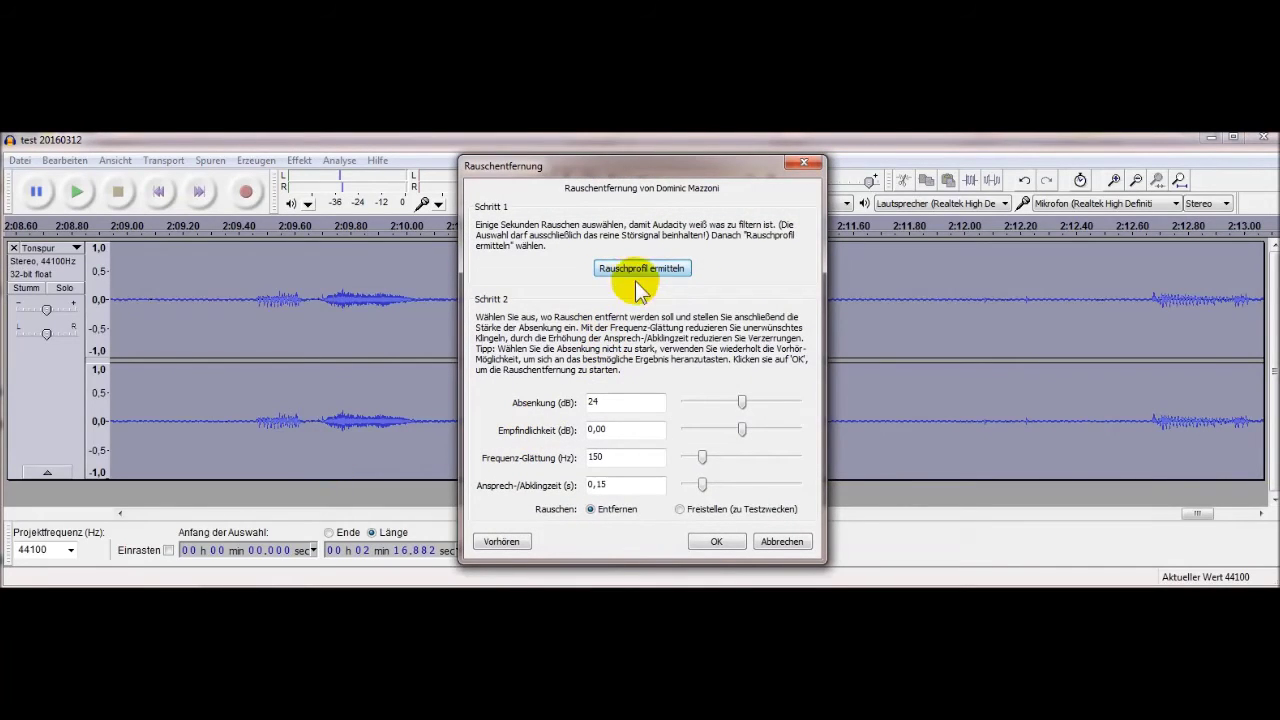
{"action": "left_click", "coordinate": [714, 542]}
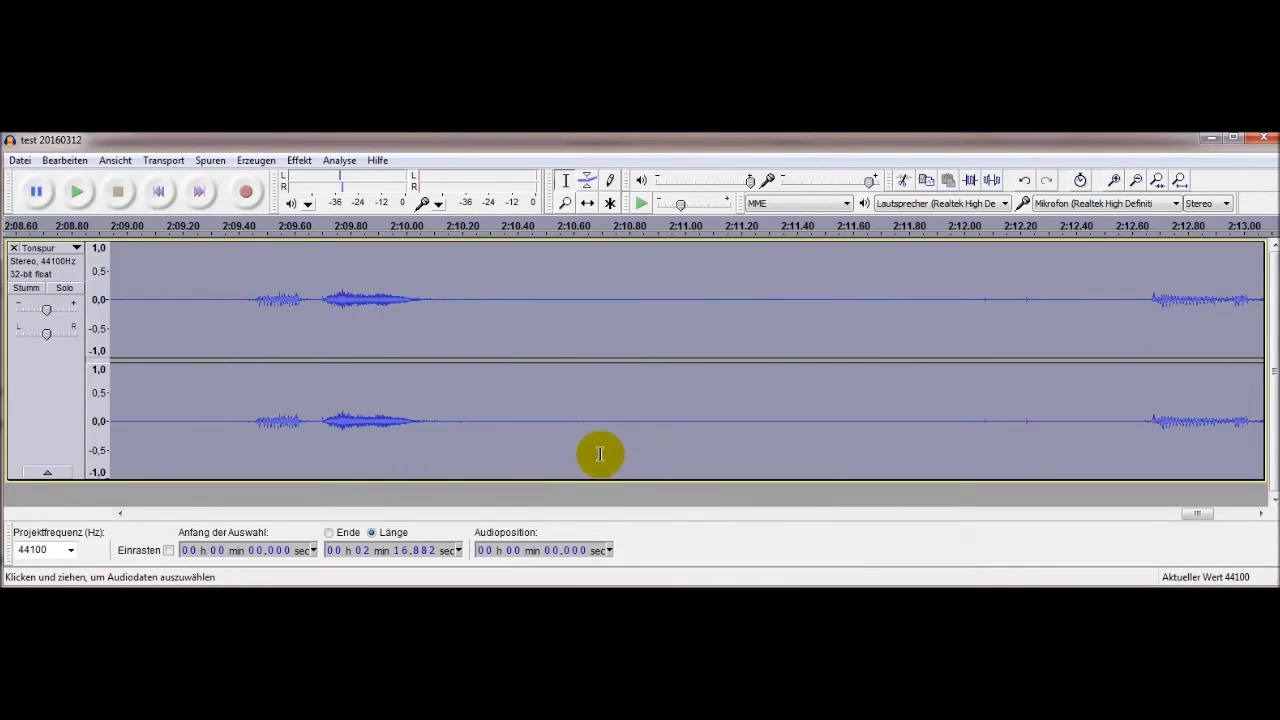
{"action": "left_click_drag", "start_coordinate": [797, 320], "coordinate": [618, 314]}
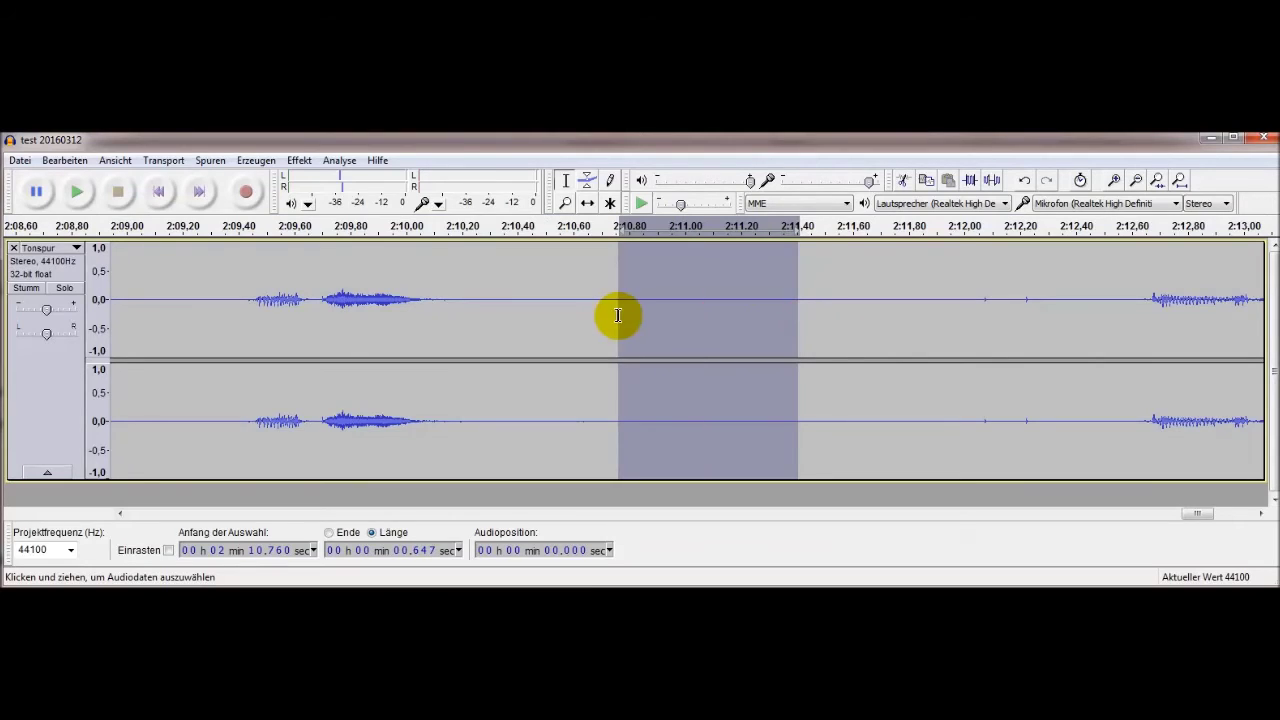
{"action": "left_click", "coordinate": [338, 161]}
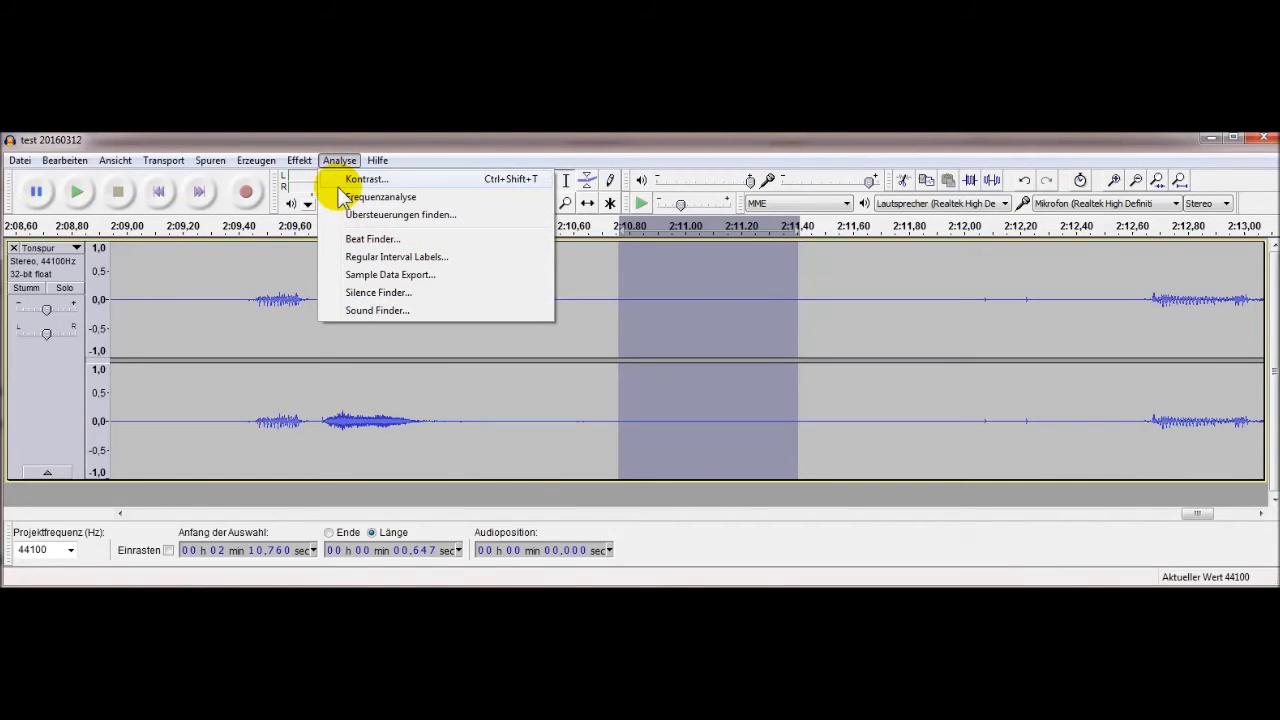
{"action": "left_click", "coordinate": [343, 190]}
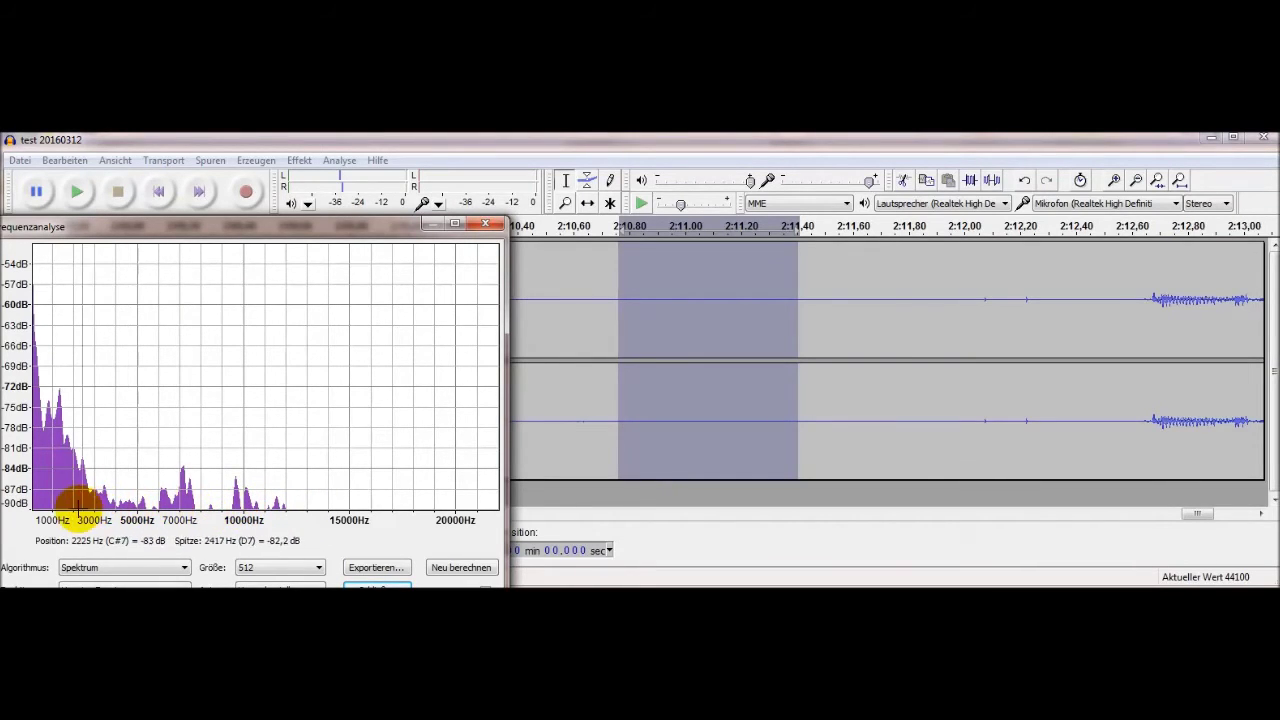
{"action": "left_click", "coordinate": [487, 223]}
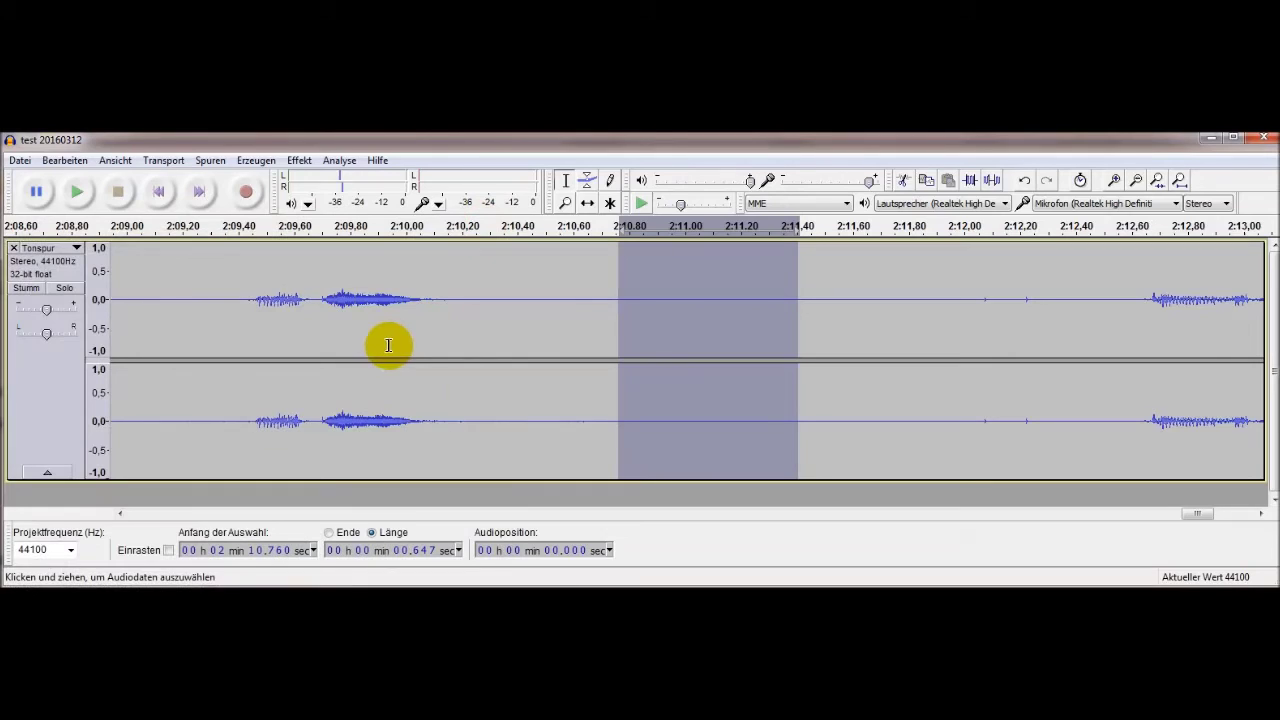
{"action": "left_click", "coordinate": [384, 343]}
{"action": "left_click", "coordinate": [77, 191]}
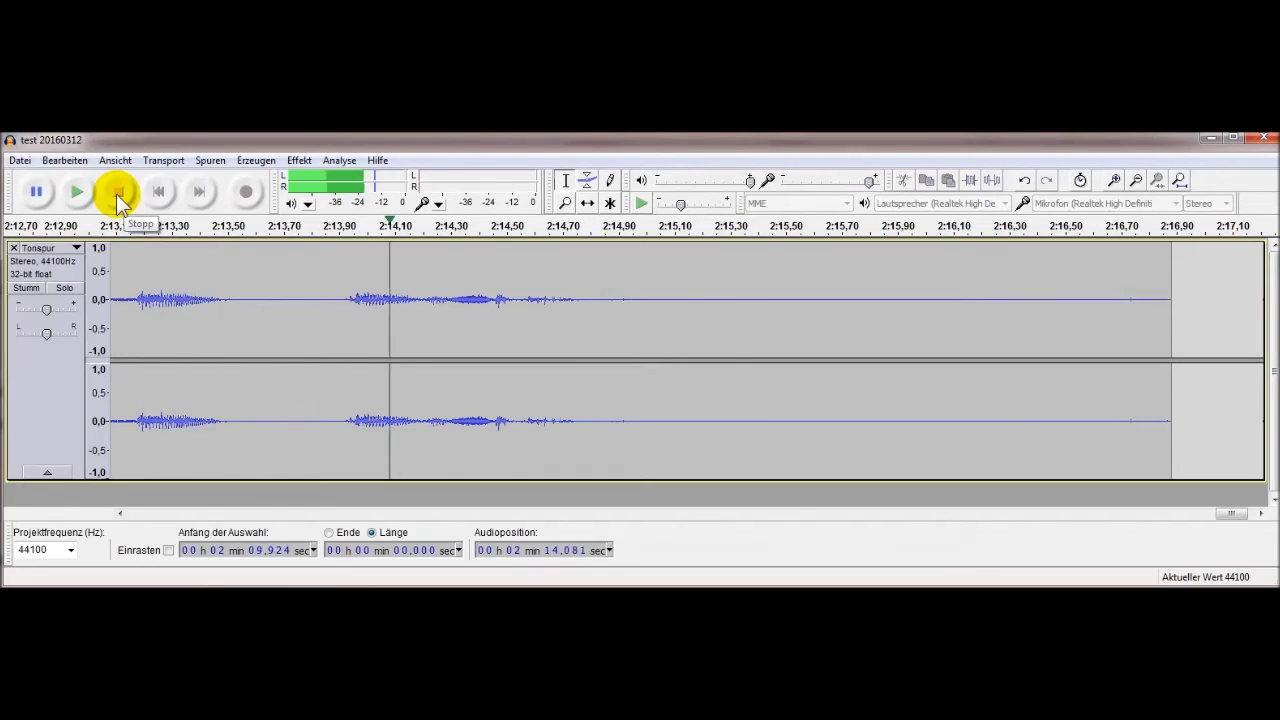
{"action": "left_click", "coordinate": [116, 194]}
{"action": "scroll", "coordinate": [296, 291], "scroll_direction": "down", "scroll_amount": 3}
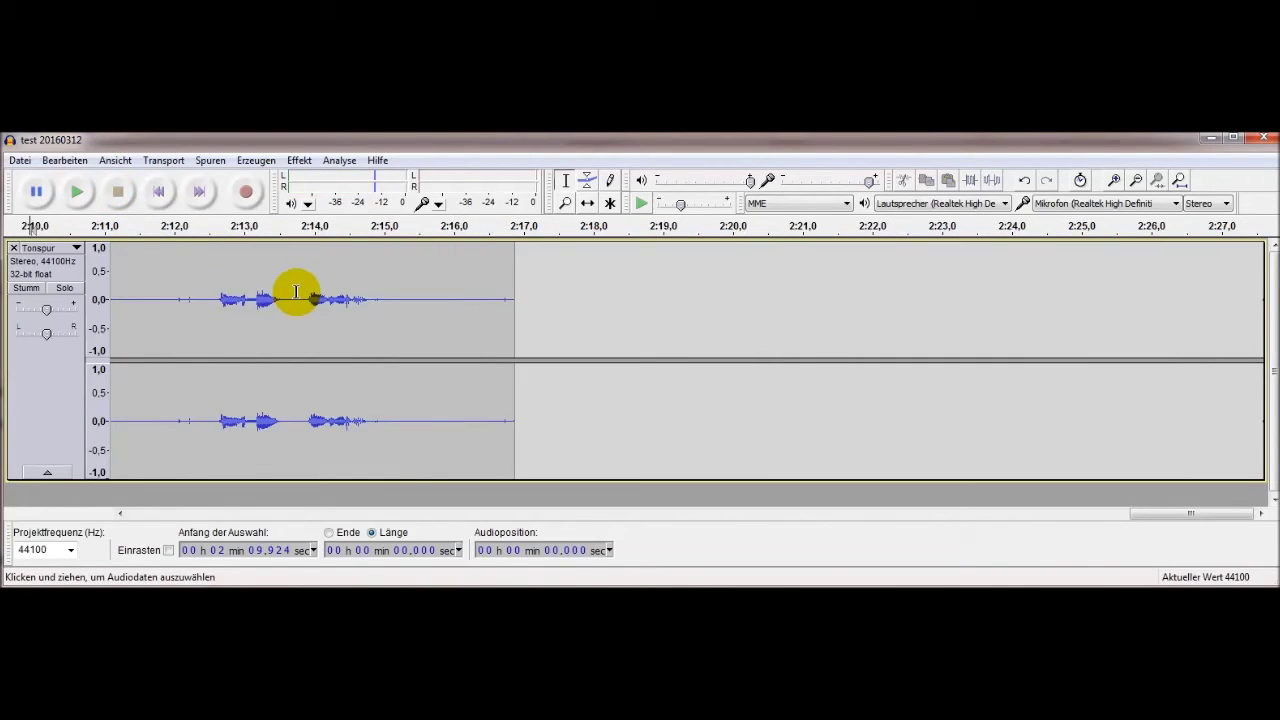
{"action": "left_click_drag", "start_coordinate": [1088, 516], "coordinate": [480, 513]}
{"action": "scroll", "coordinate": [517, 336], "scroll_direction": "down", "scroll_amount": 1}
{"action": "scroll", "coordinate": [517, 336], "scroll_direction": "down", "scroll_amount": 1}
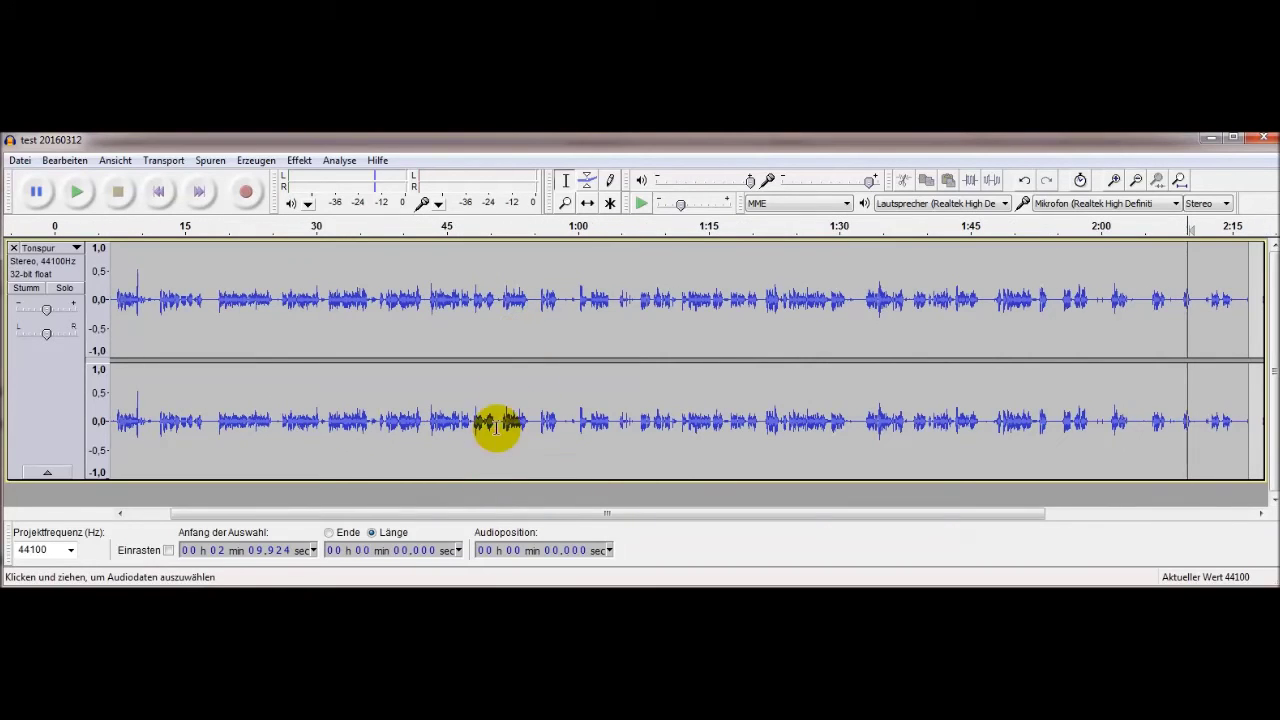
{"action": "left_click_drag", "start_coordinate": [491, 513], "coordinate": [435, 513]}
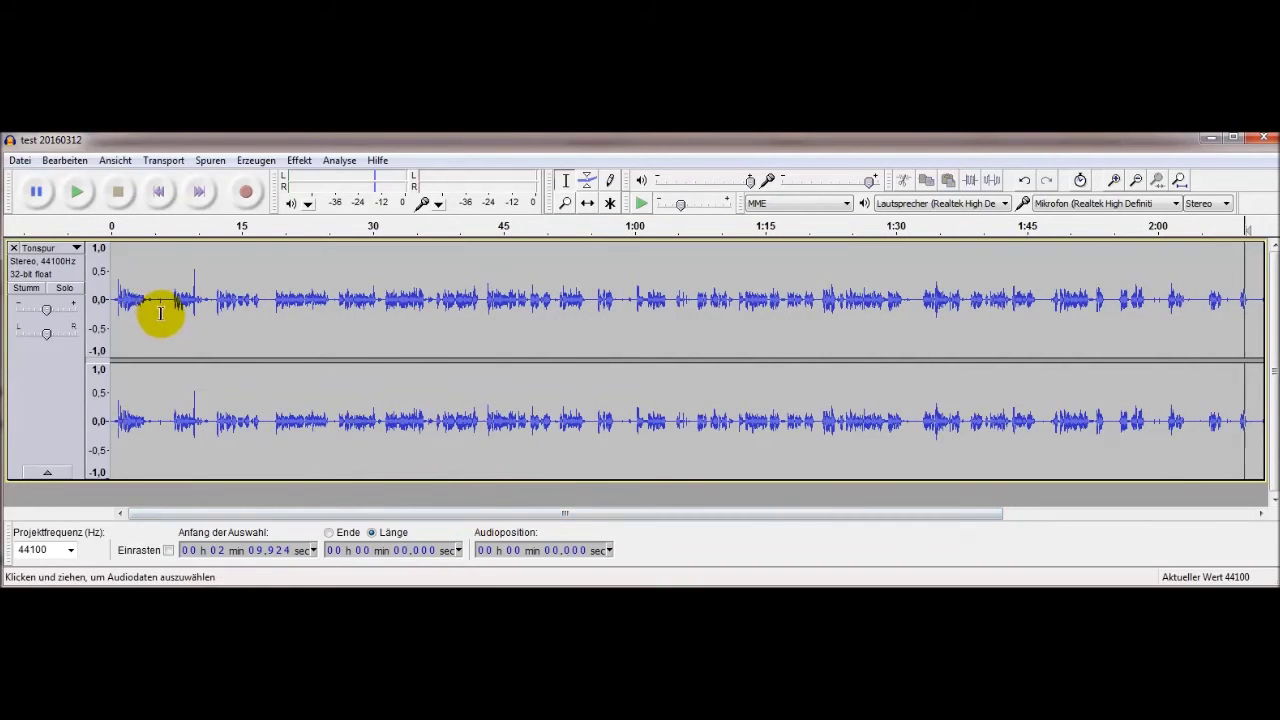
{"action": "left_click", "coordinate": [76, 192]}
{"action": "left_click", "coordinate": [118, 195]}
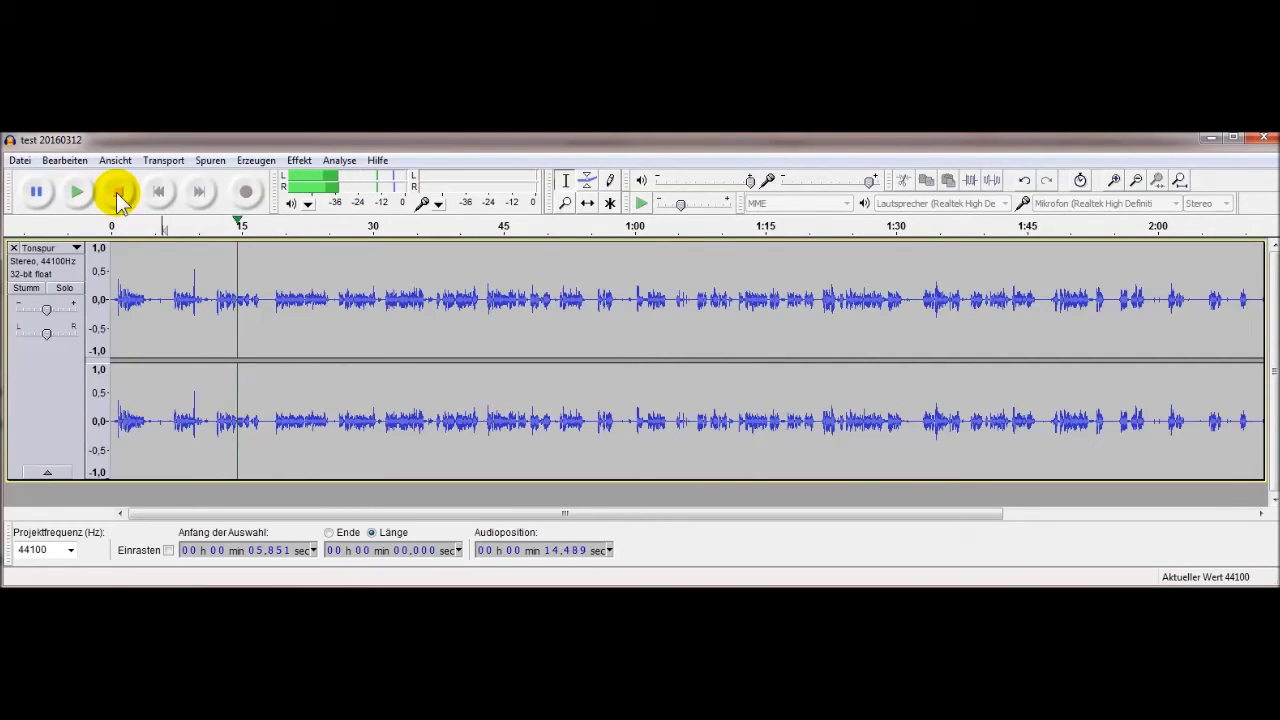
{"action": "left_click", "coordinate": [118, 194]}
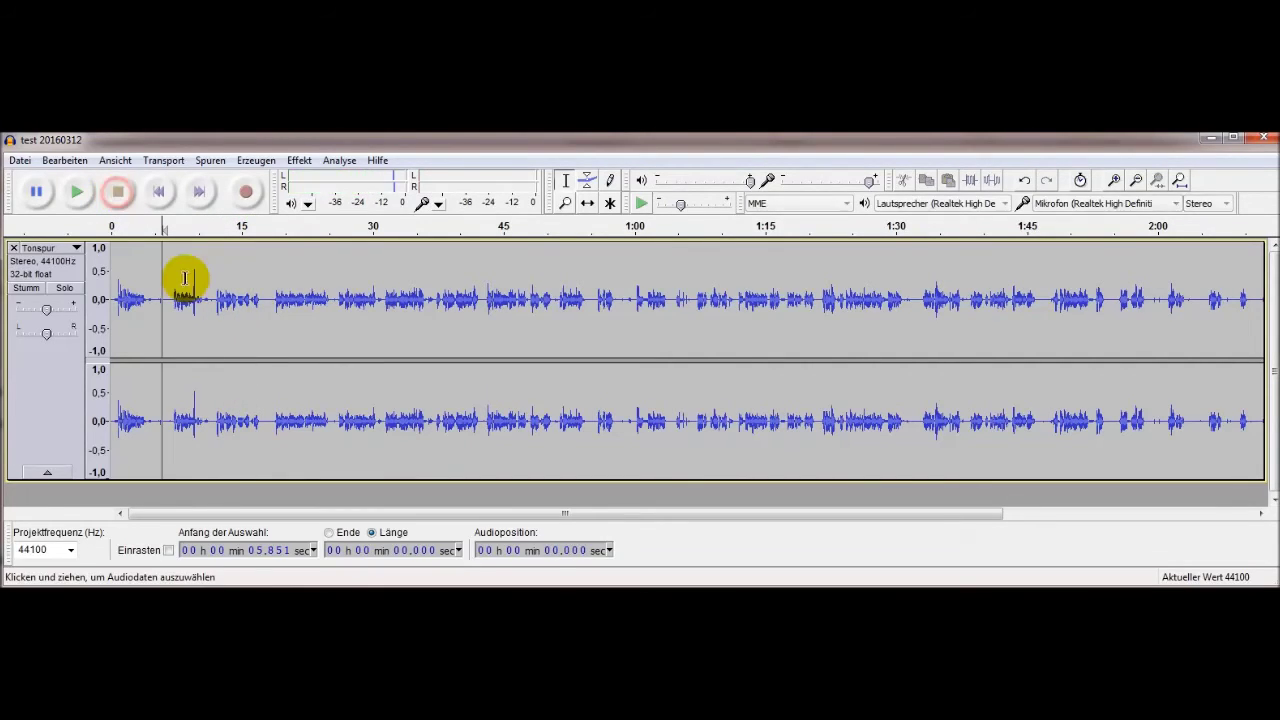
{"action": "scroll", "coordinate": [191, 326], "scroll_direction": "up", "scroll_amount": 3}
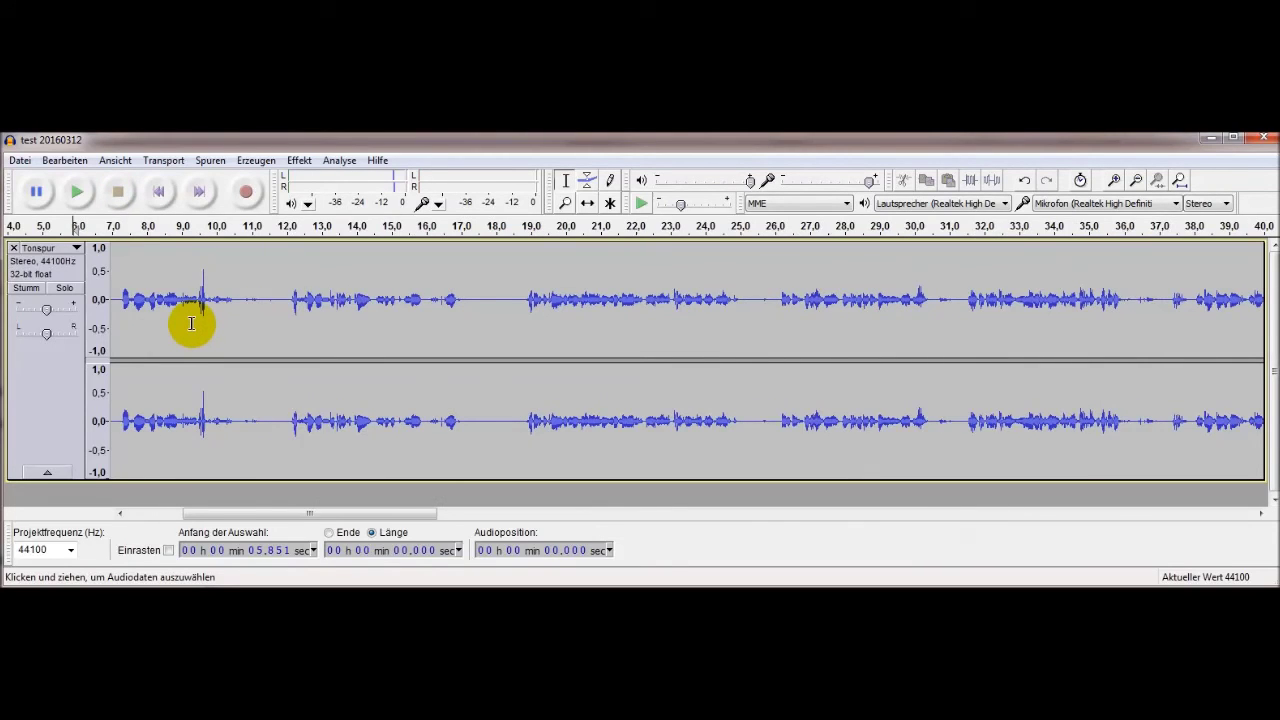
{"action": "left_click", "coordinate": [195, 316]}
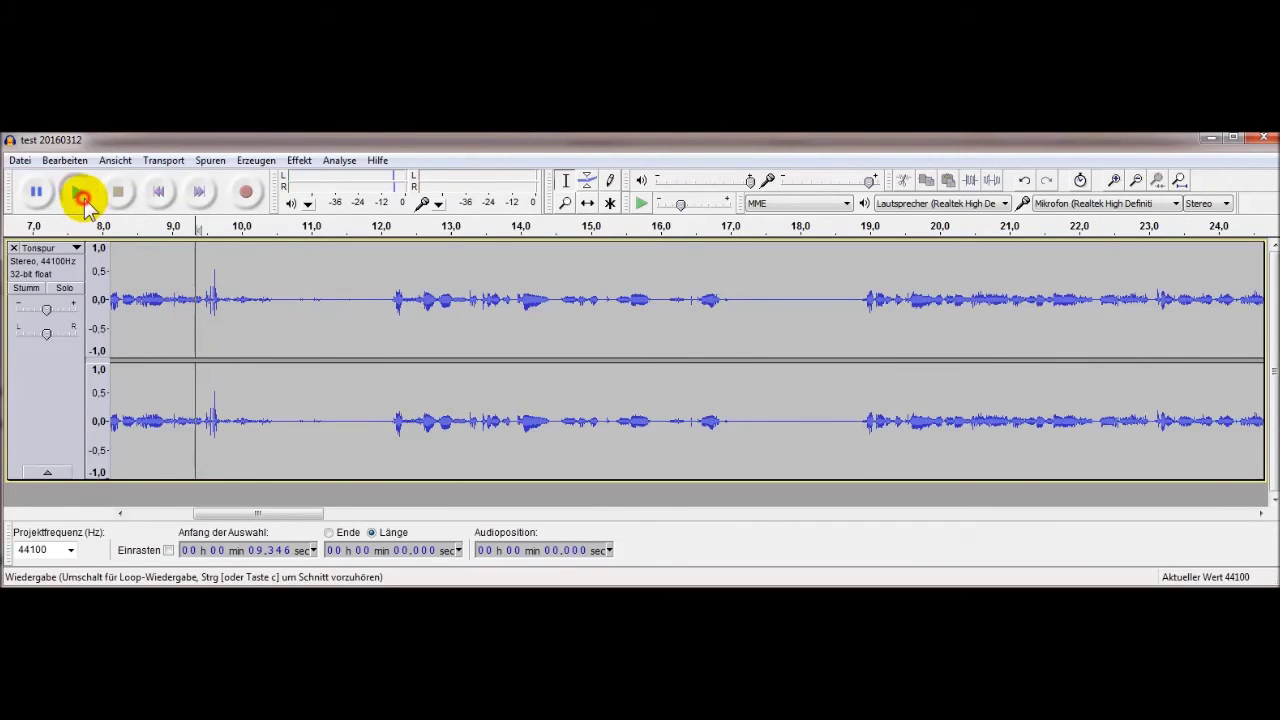
{"action": "left_click", "coordinate": [79, 194]}
{"action": "left_click", "coordinate": [120, 193]}
- Select the click spike near 9.5 s and lower it by -8 dB with Verstärken
{"action": "left_click_drag", "start_coordinate": [206, 316], "coordinate": [221, 314]}
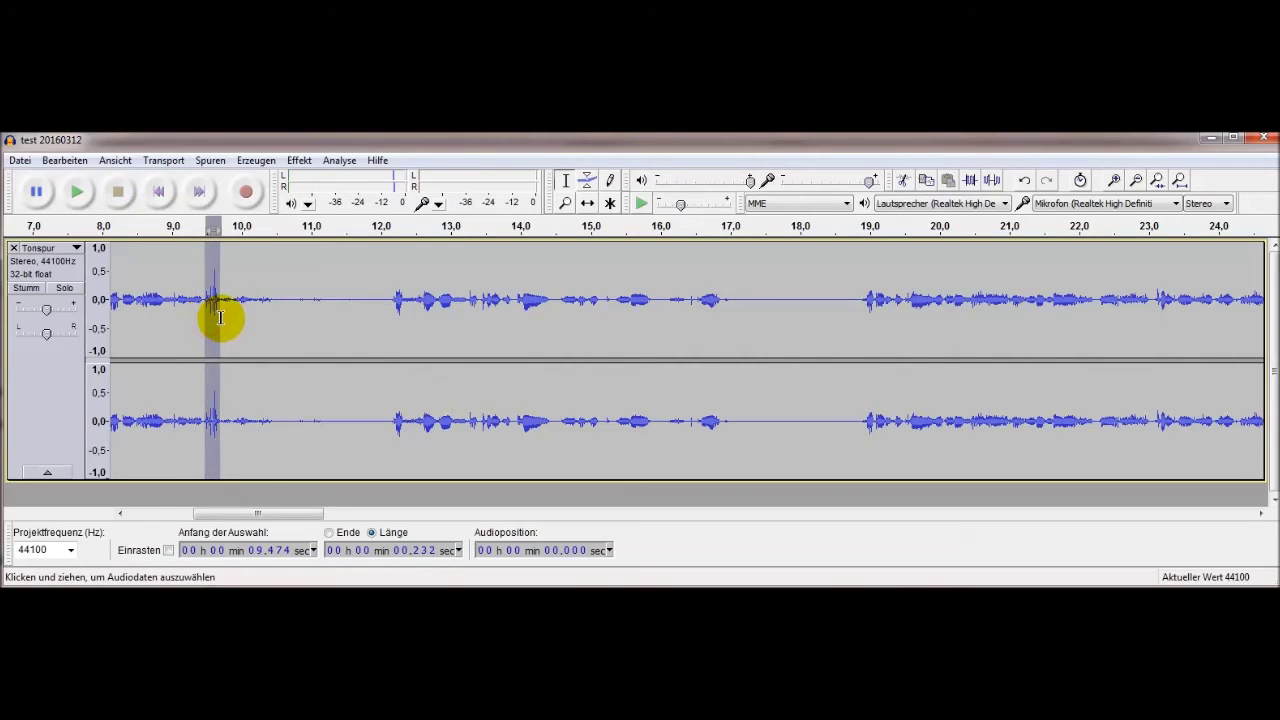
{"action": "left_click", "coordinate": [299, 160]}
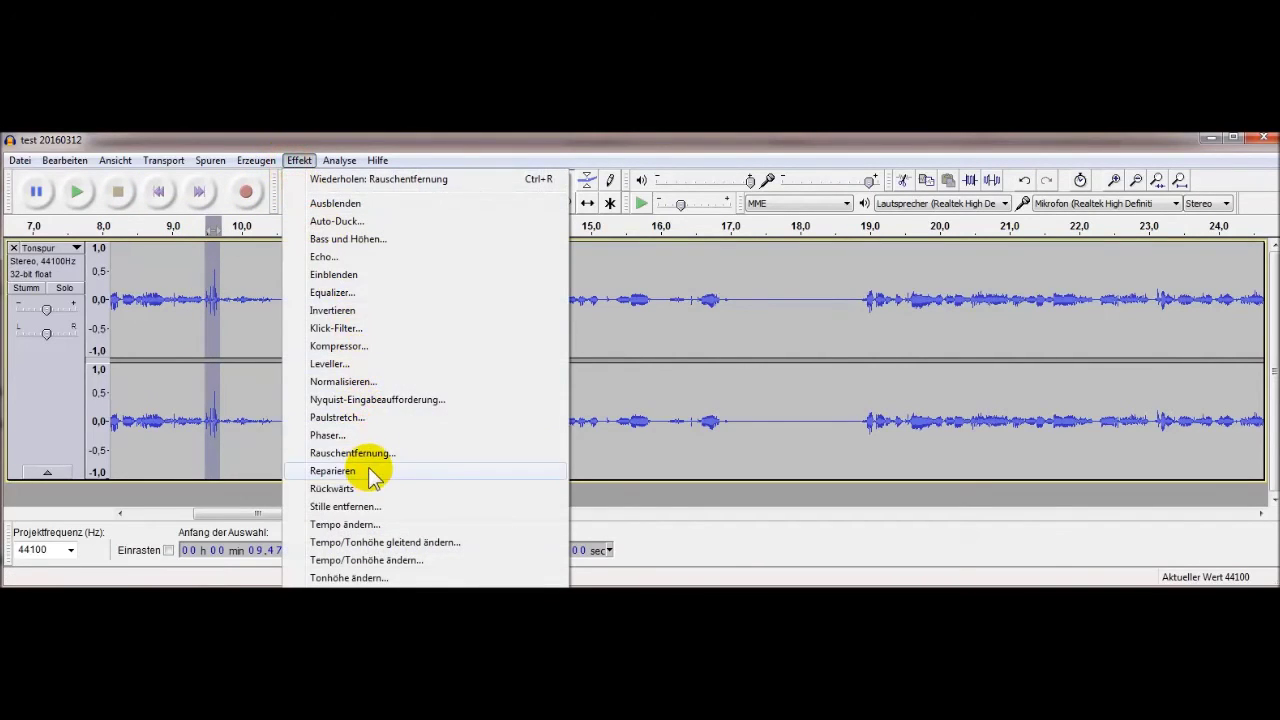
{"action": "left_click", "coordinate": [340, 596]}
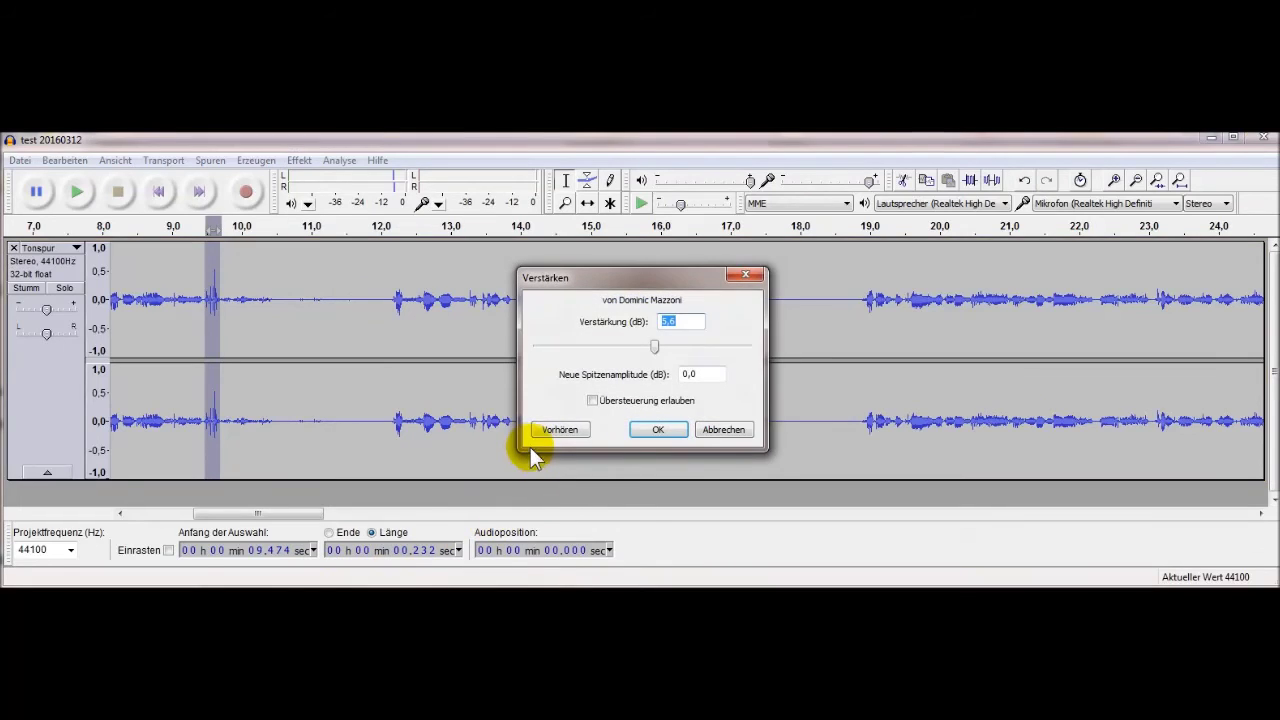
{"action": "type", "text": "-8"}
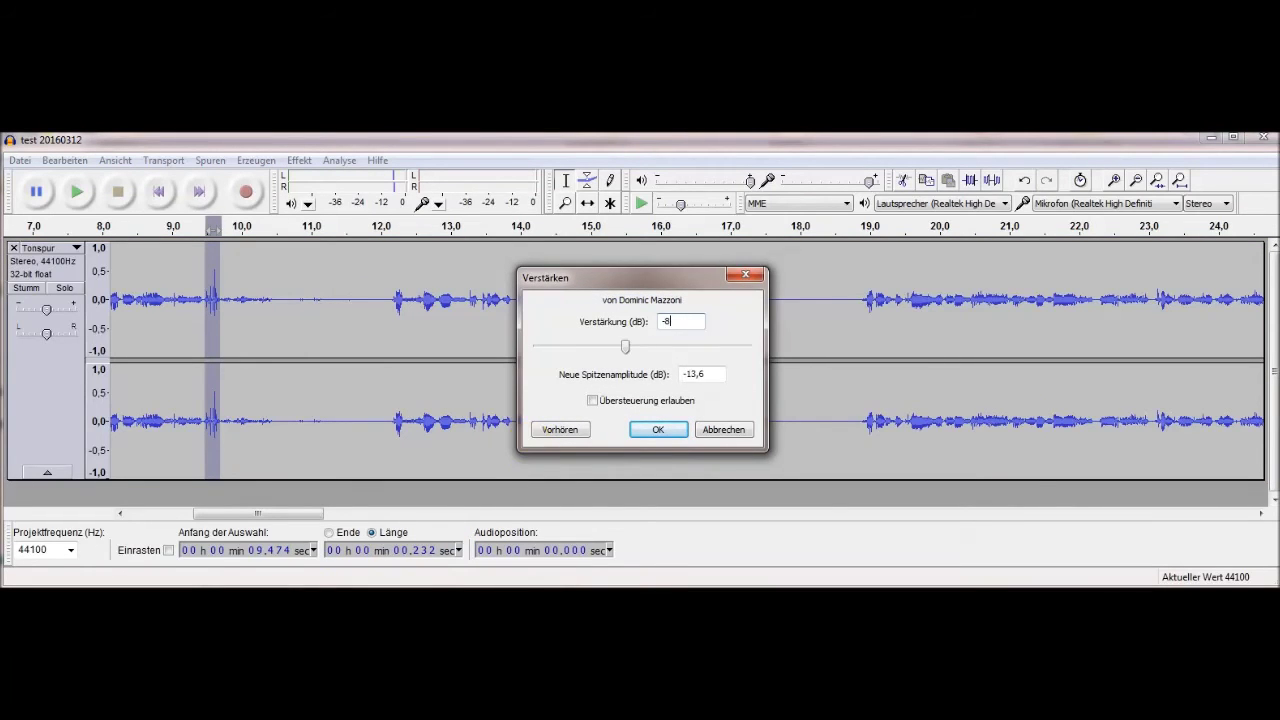
{"action": "key", "text": "Return"}
- Play back from 8.591 s to check the lowered spike, then zoom out
{"action": "left_click", "coordinate": [143, 323]}
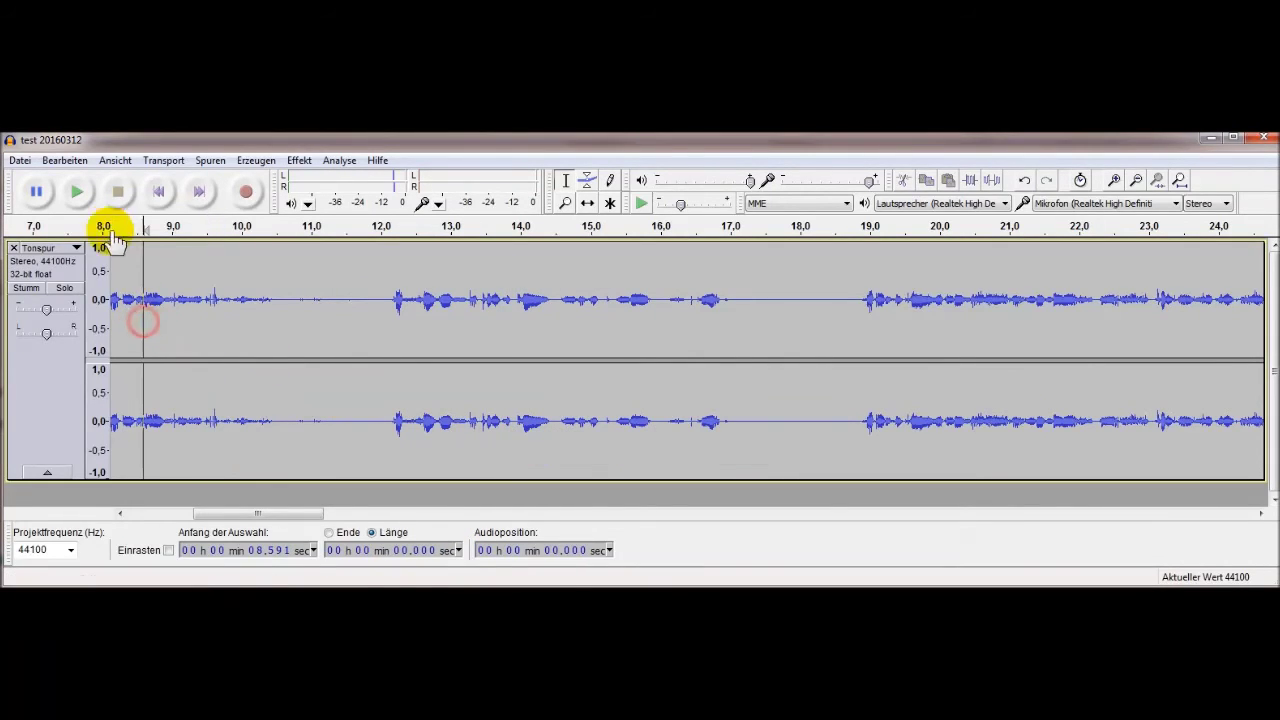
{"action": "left_click", "coordinate": [58, 191]}
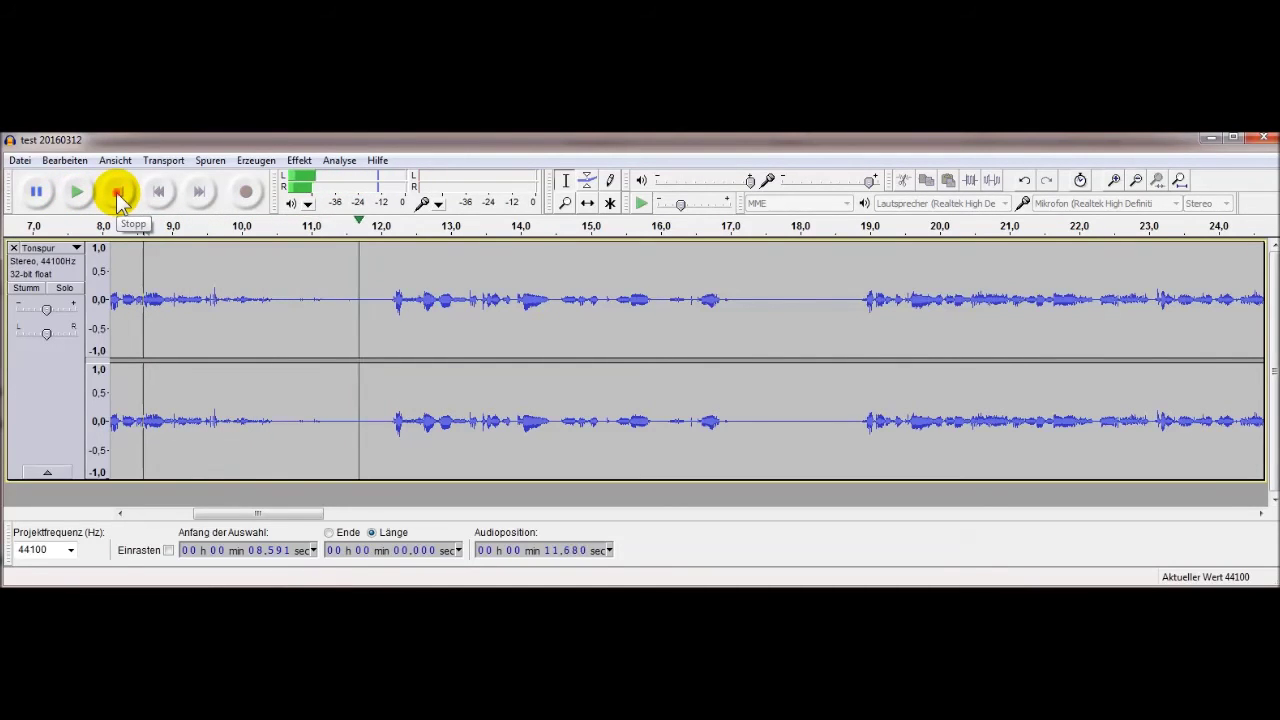
{"action": "left_click", "coordinate": [116, 192]}
{"action": "scroll", "coordinate": [272, 303], "scroll_direction": "down", "scroll_amount": 4}
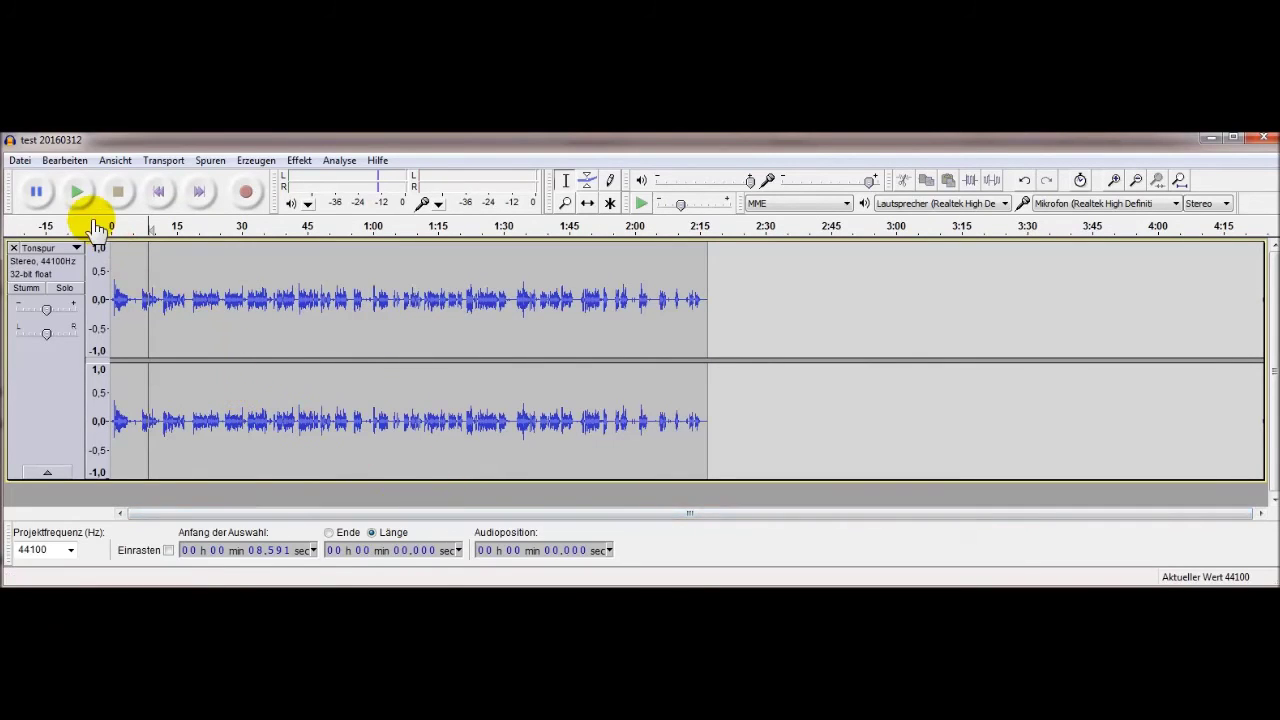
- Save the project, then export it as 16-bit PCM WAV 'test 20160312' with empty metadata
{"action": "left_click", "coordinate": [20, 160]}
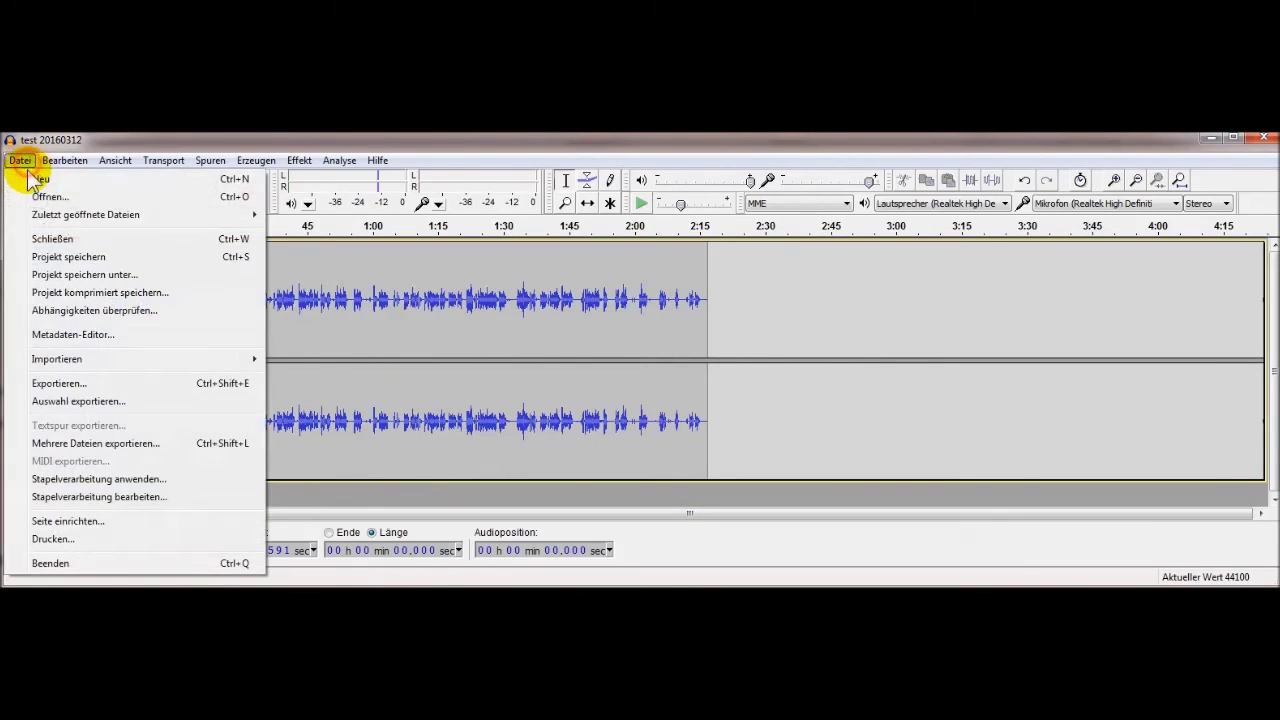
{"action": "left_click", "coordinate": [62, 257]}
{"action": "left_click", "coordinate": [20, 160]}
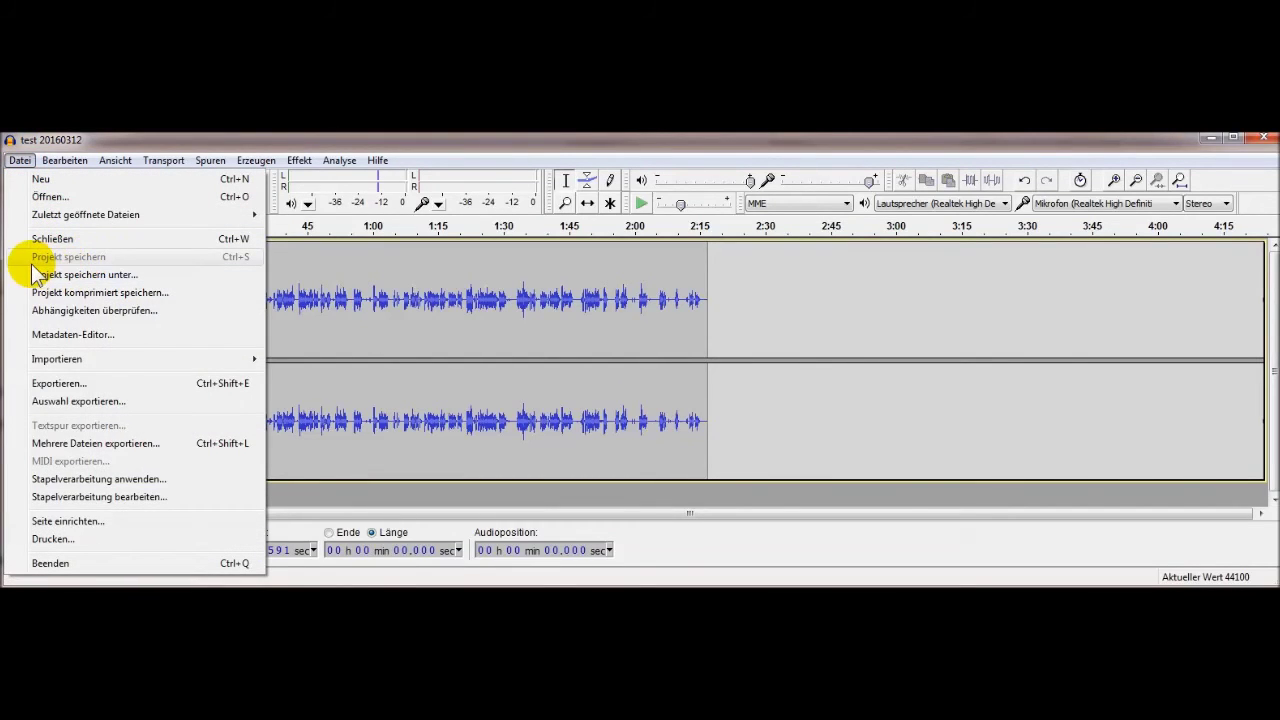
{"action": "left_click", "coordinate": [41, 382]}
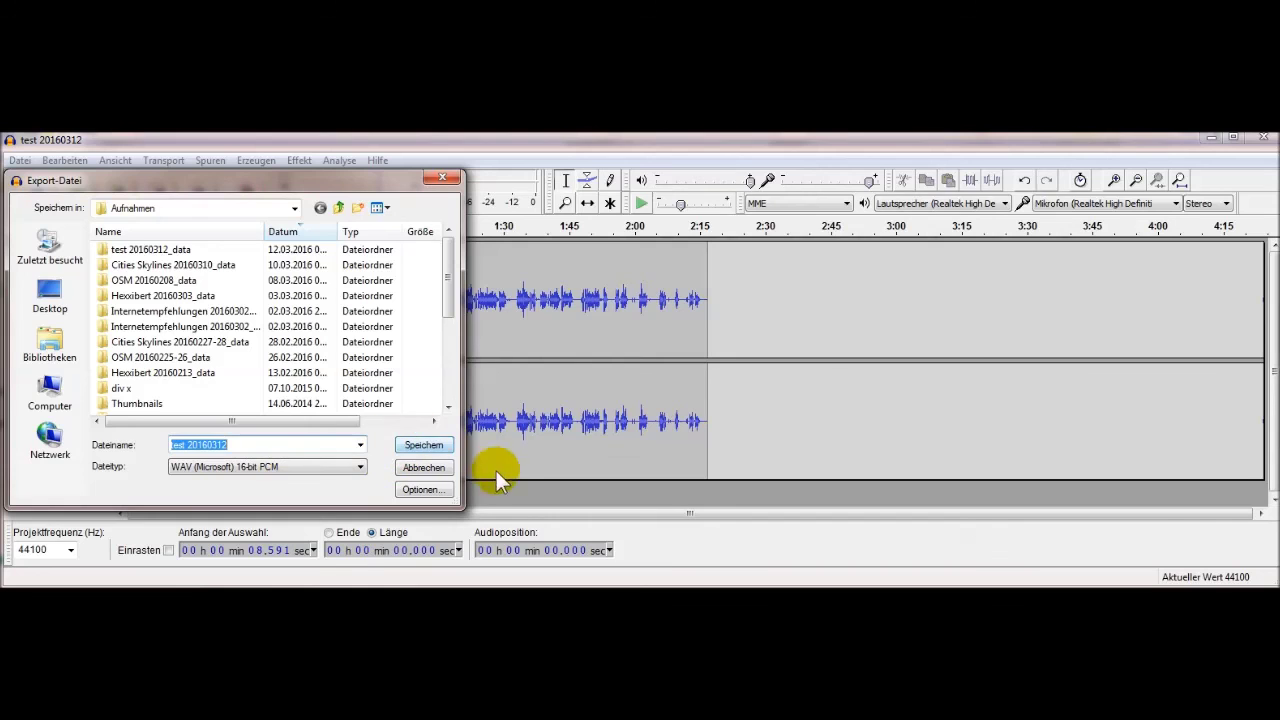
{"action": "left_click", "coordinate": [434, 448]}
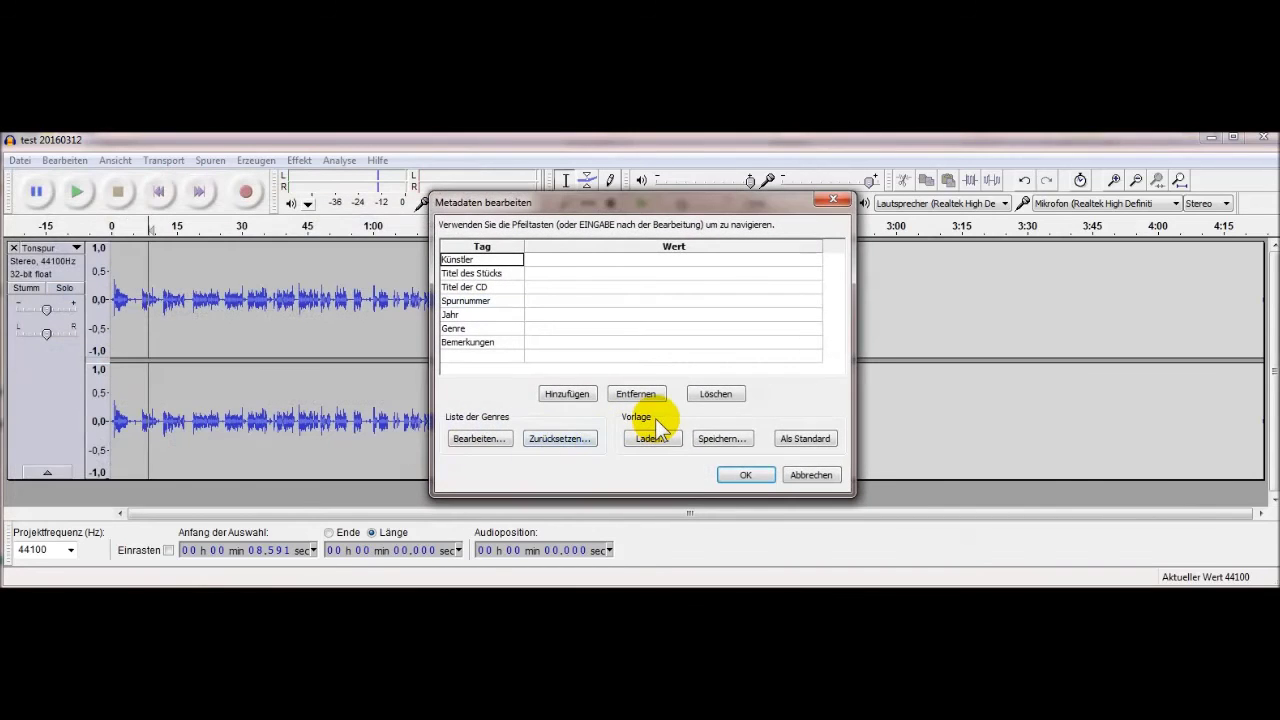
{"action": "left_click", "coordinate": [763, 477]}
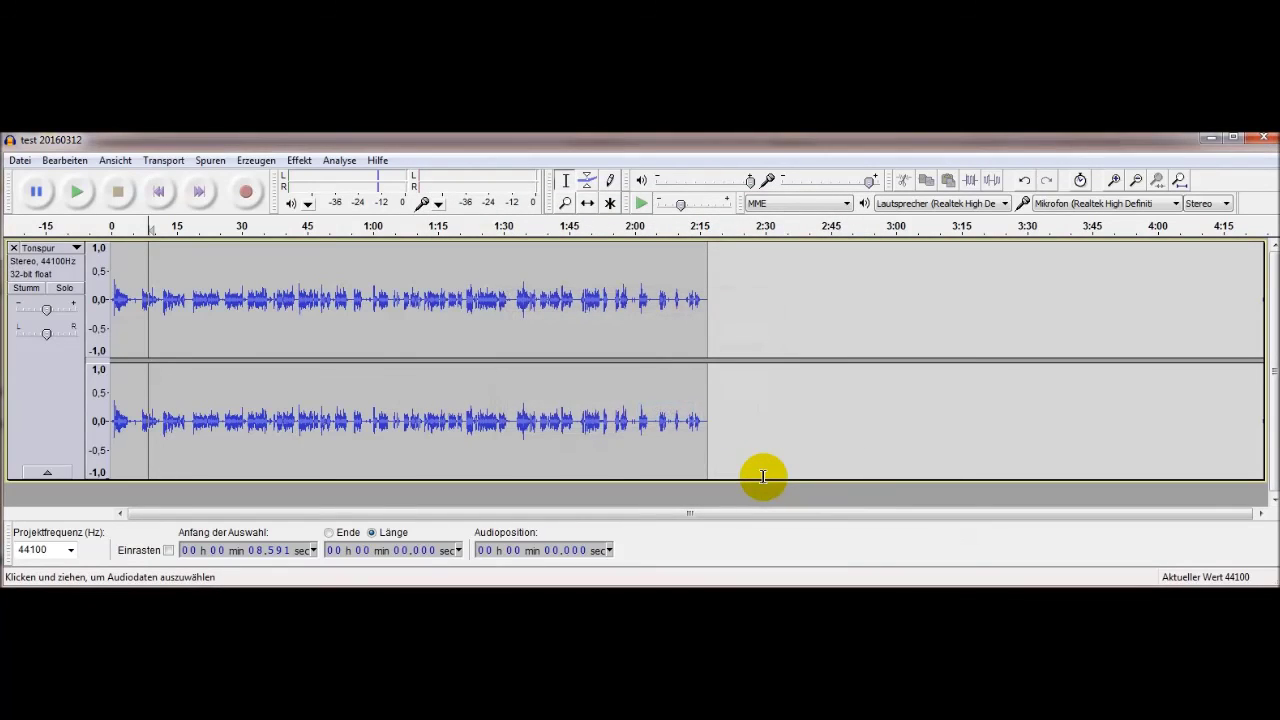